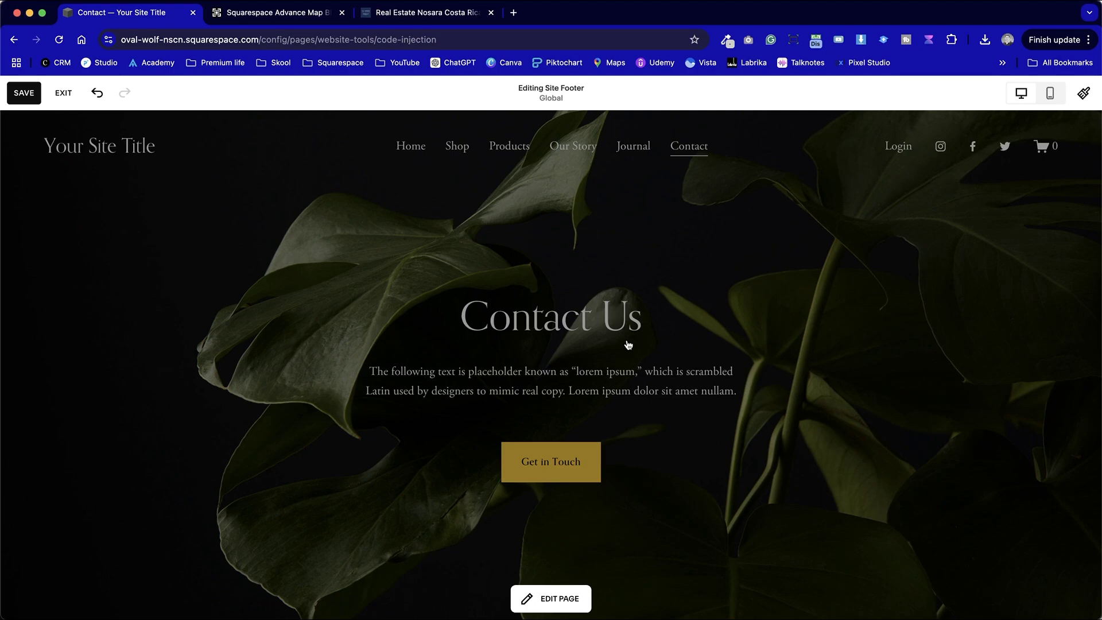
Browse the Our Plants shop page, then the Advanced Map Block product page.
scroll(628, 344, down, 5)
scroll(627, 344, up, 5)
click(274, 12)
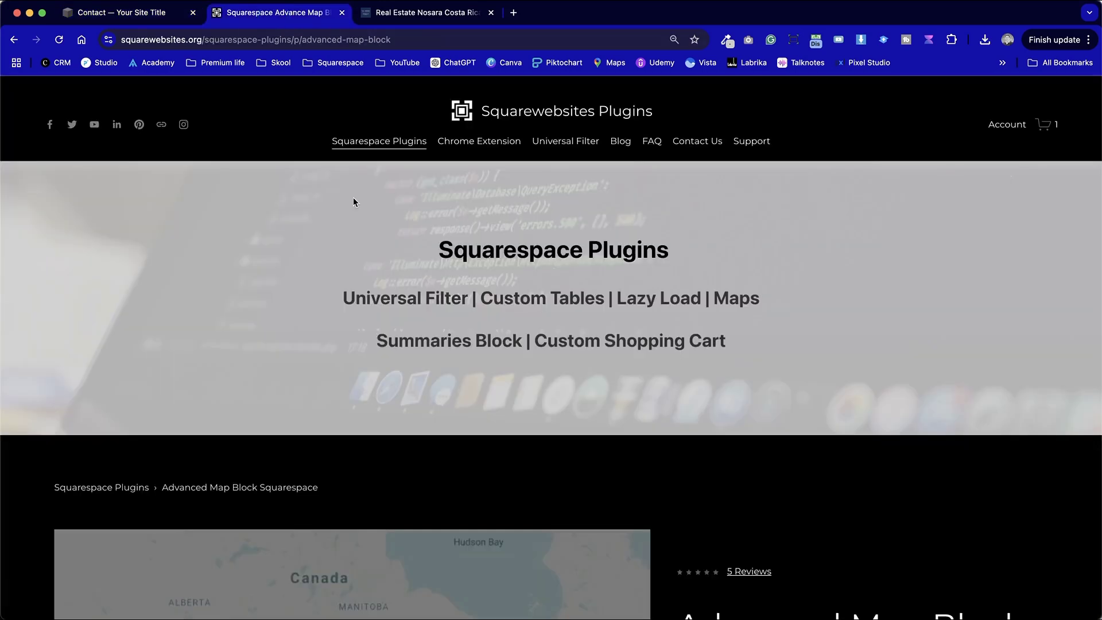
scroll(527, 453, down, 6)
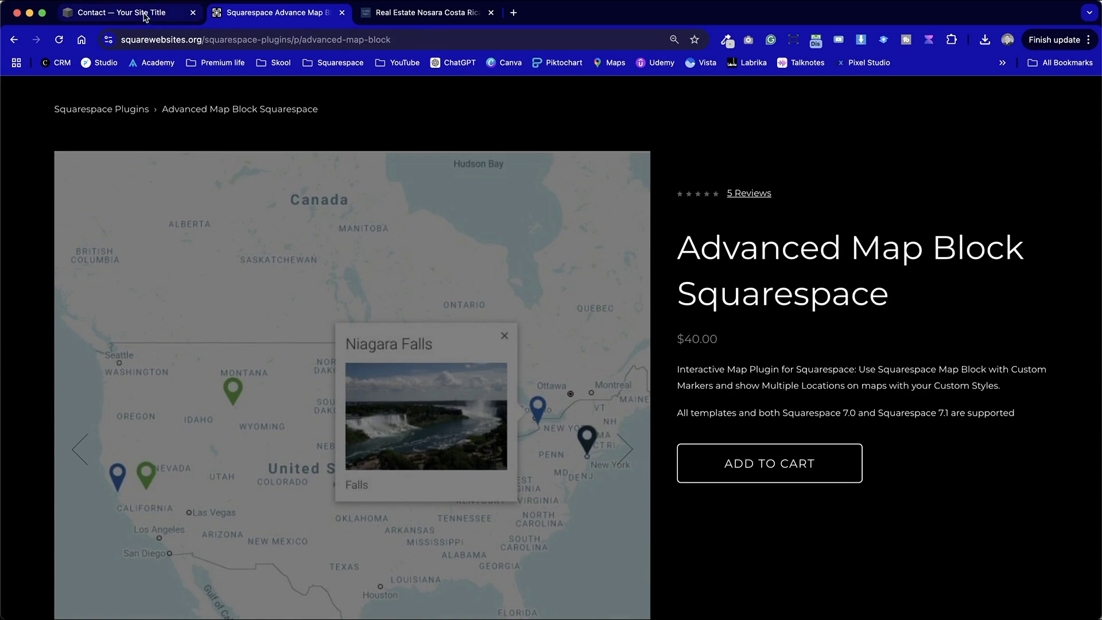
Check the live real-estate property map, then return to the site and scroll its Shop page.
click(436, 14)
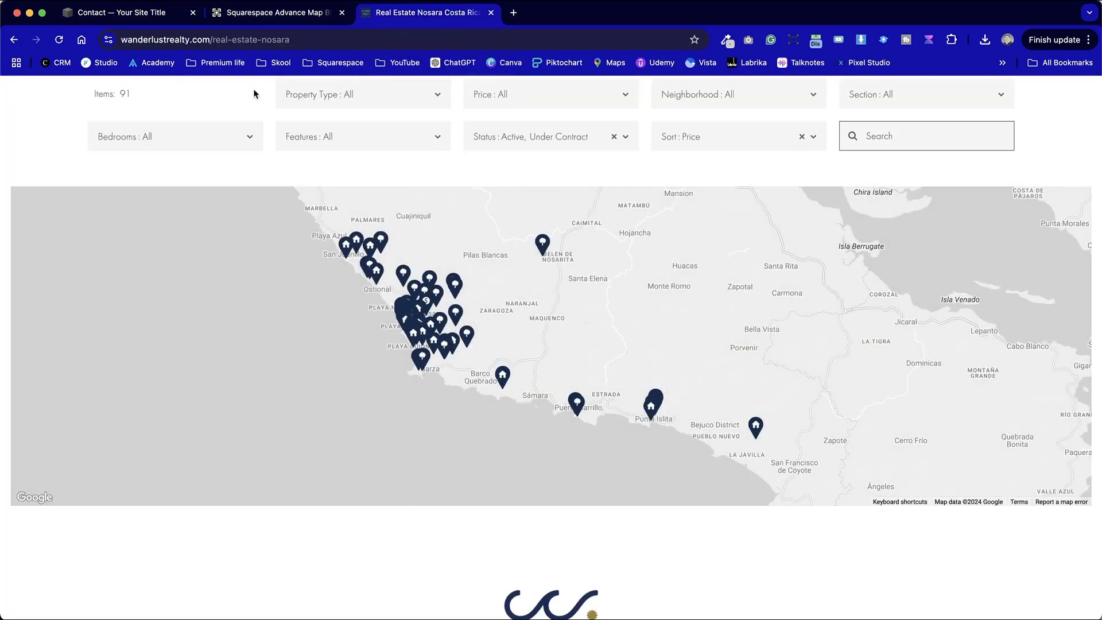
click(147, 14)
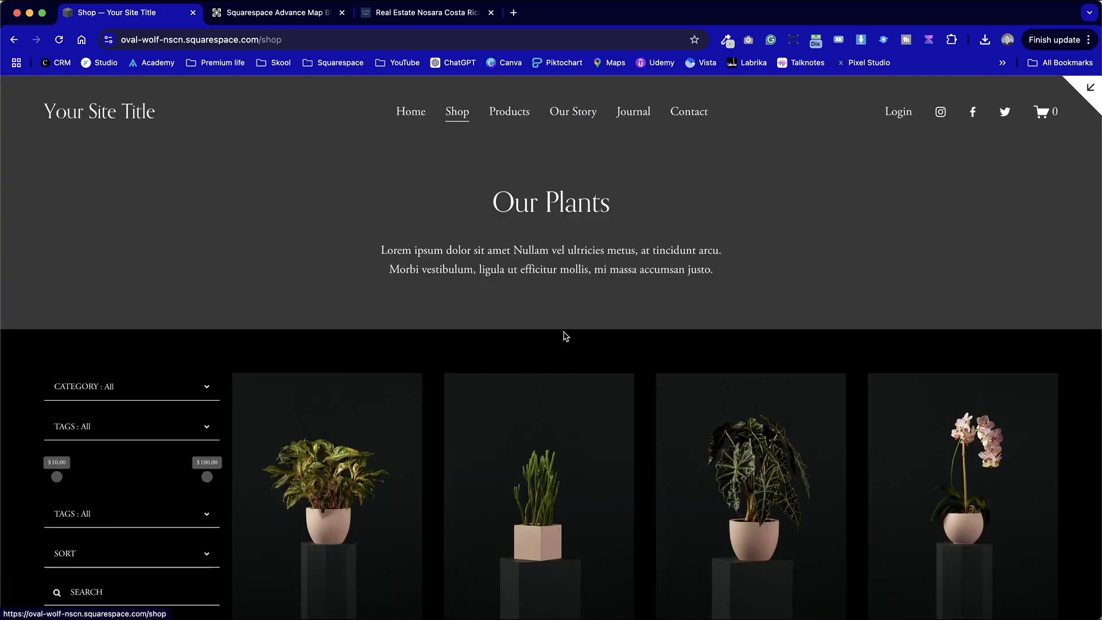
scroll(563, 348, down, 3)
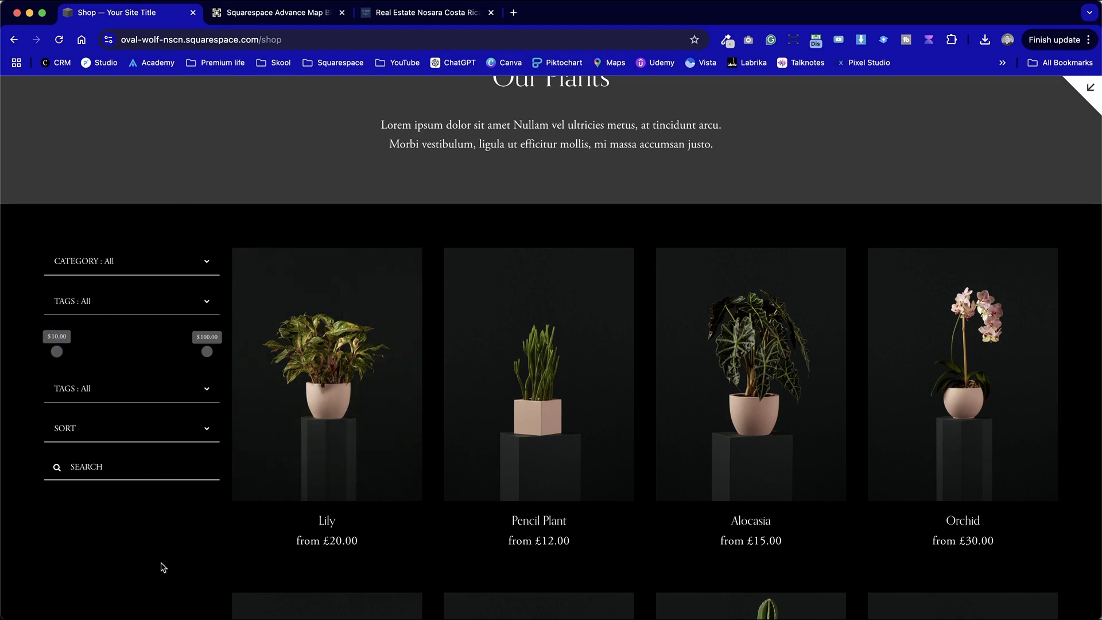
scroll(164, 567, up, 3)
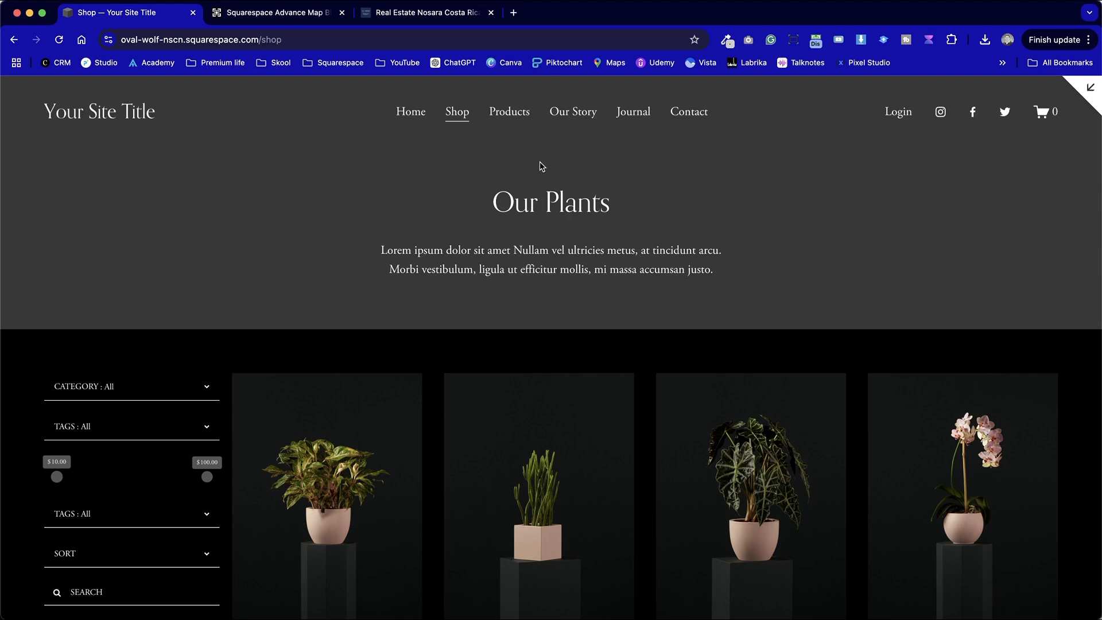
Open the Contact Us page, then leave the full preview for the Website Tools list.
click(695, 114)
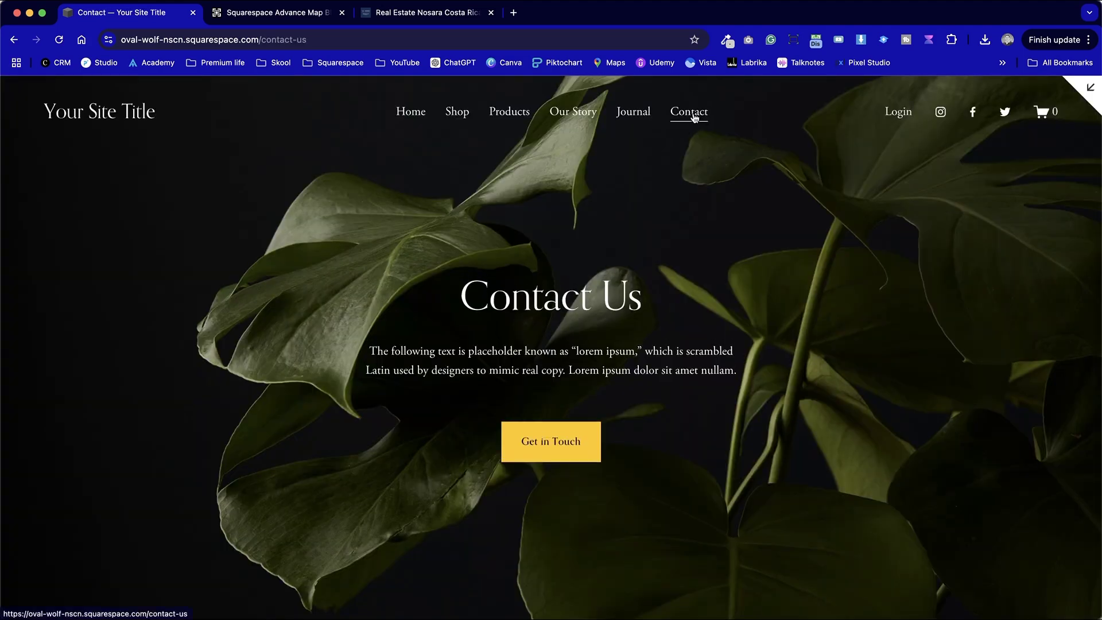
scroll(695, 117, down, 4)
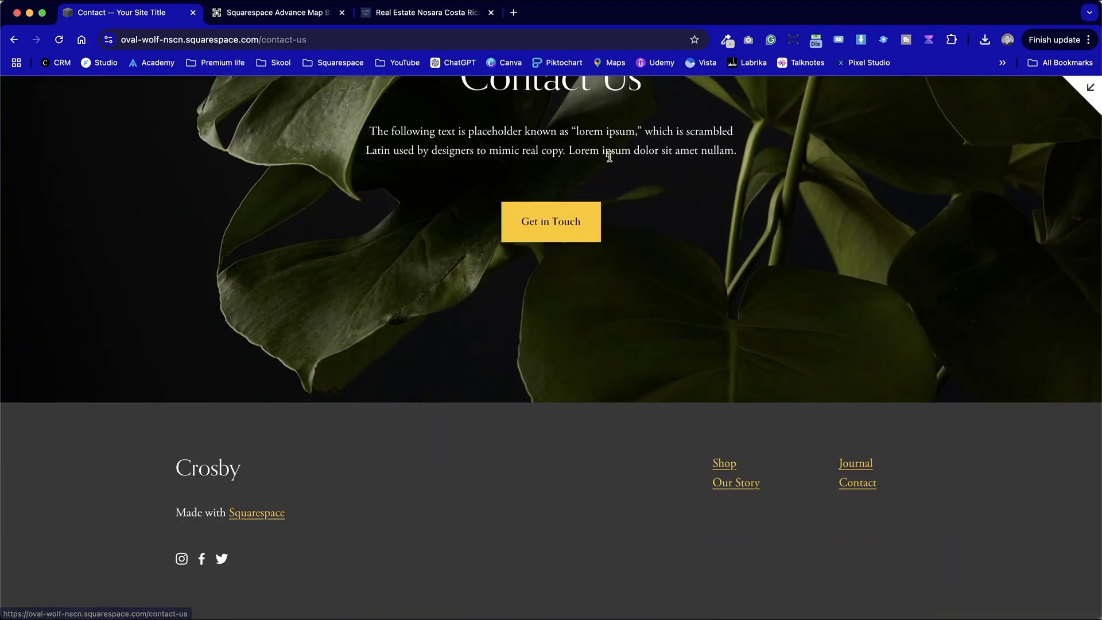
scroll(623, 161, up, 4)
click(1089, 88)
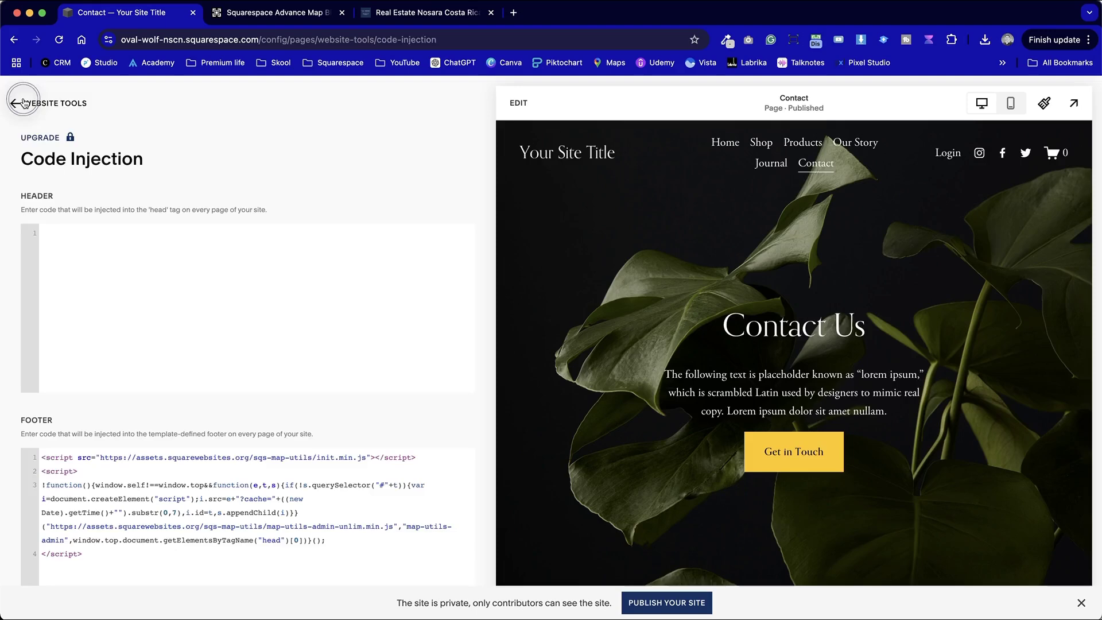
click(21, 103)
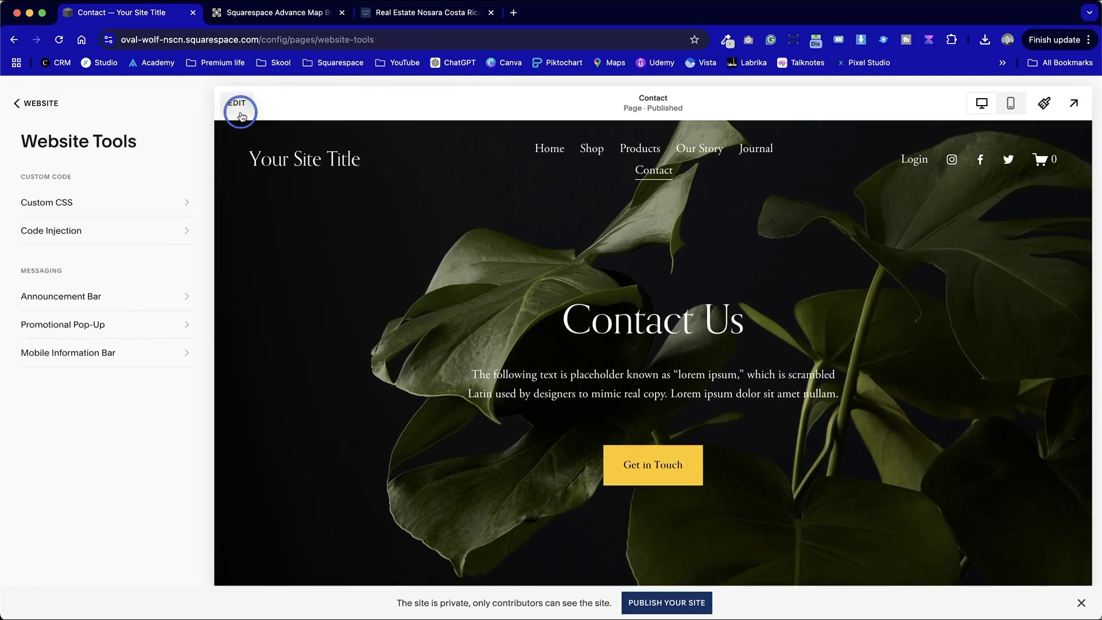
Edit the Contact page, add a blank section above the footer, then show the plugin page.
click(248, 104)
scroll(389, 463, down, 4)
click(532, 401)
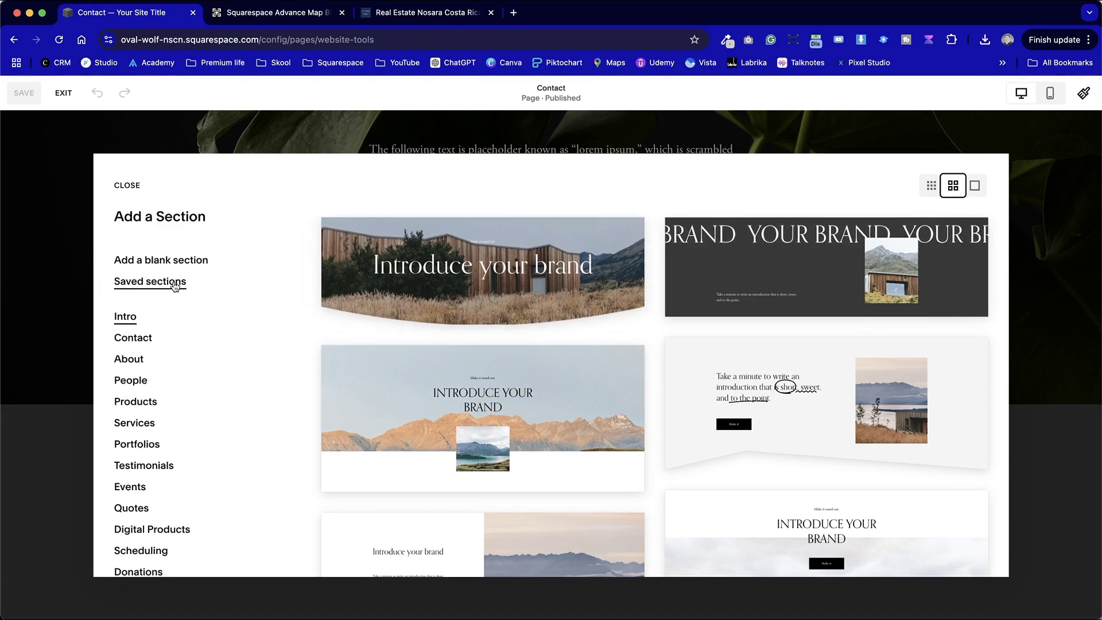
scroll(184, 421, down, 5)
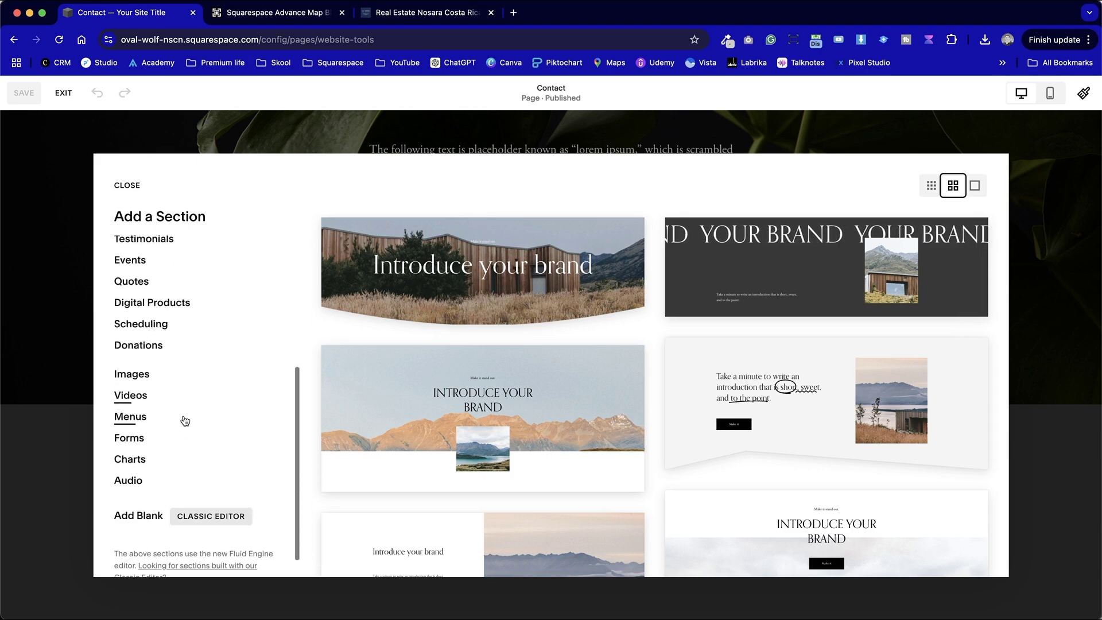
scroll(184, 421, up, 5)
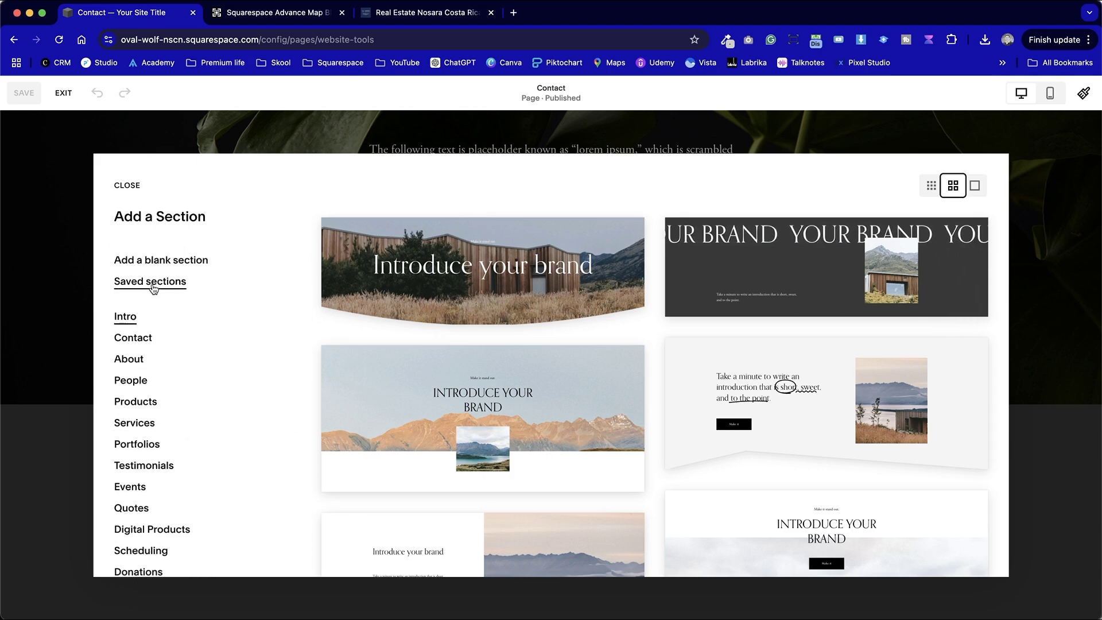
click(163, 262)
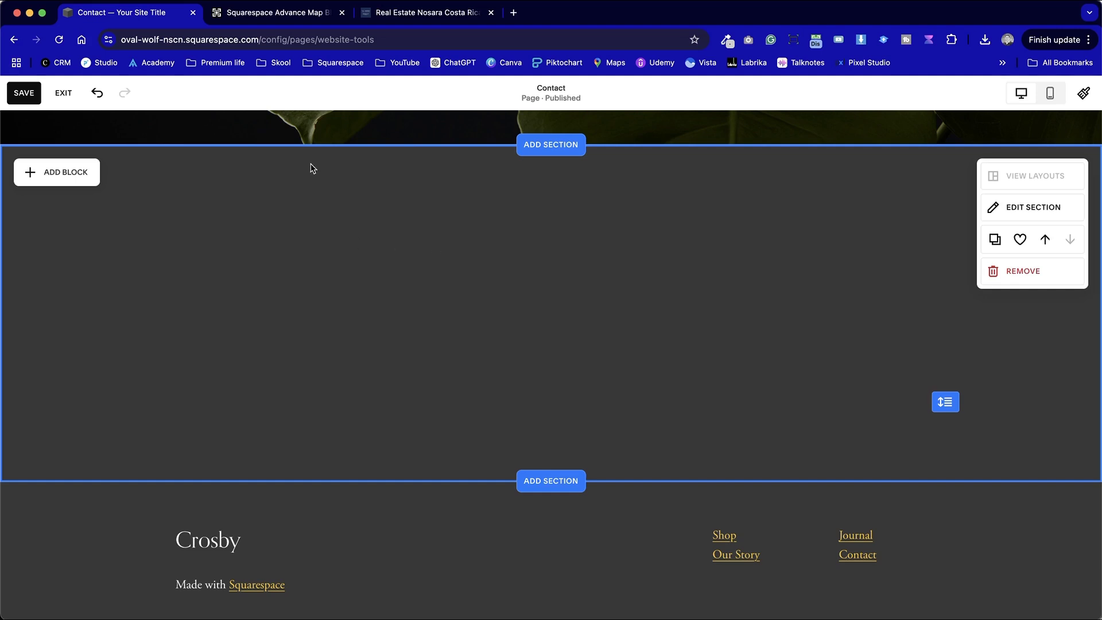
click(302, 12)
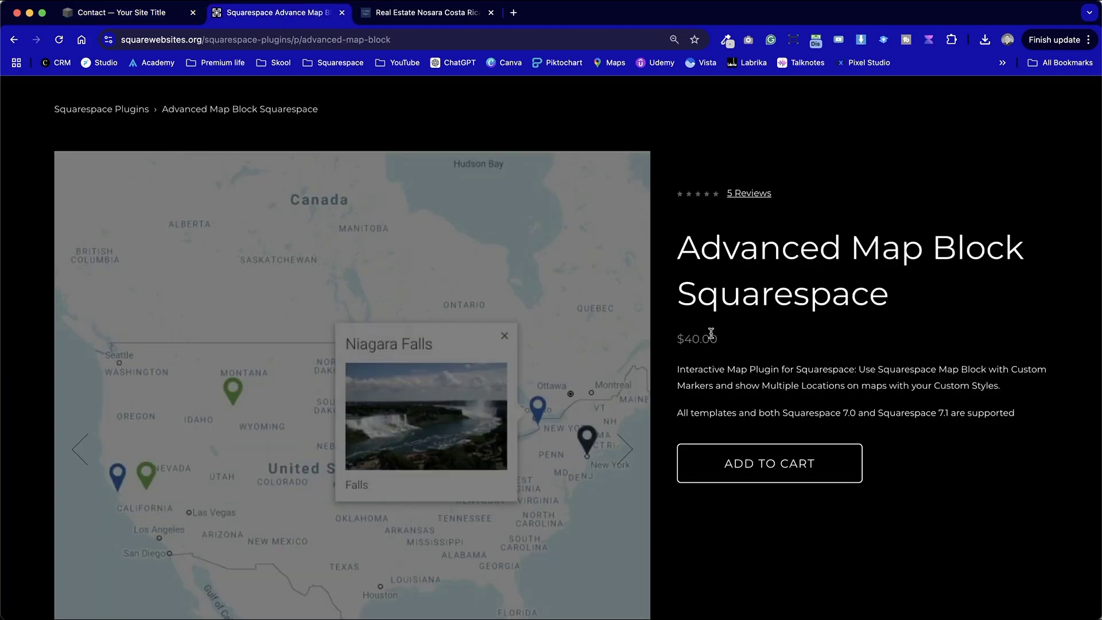
Switch back to the 'Contact — Your Site Title' editor tab.
click(132, 13)
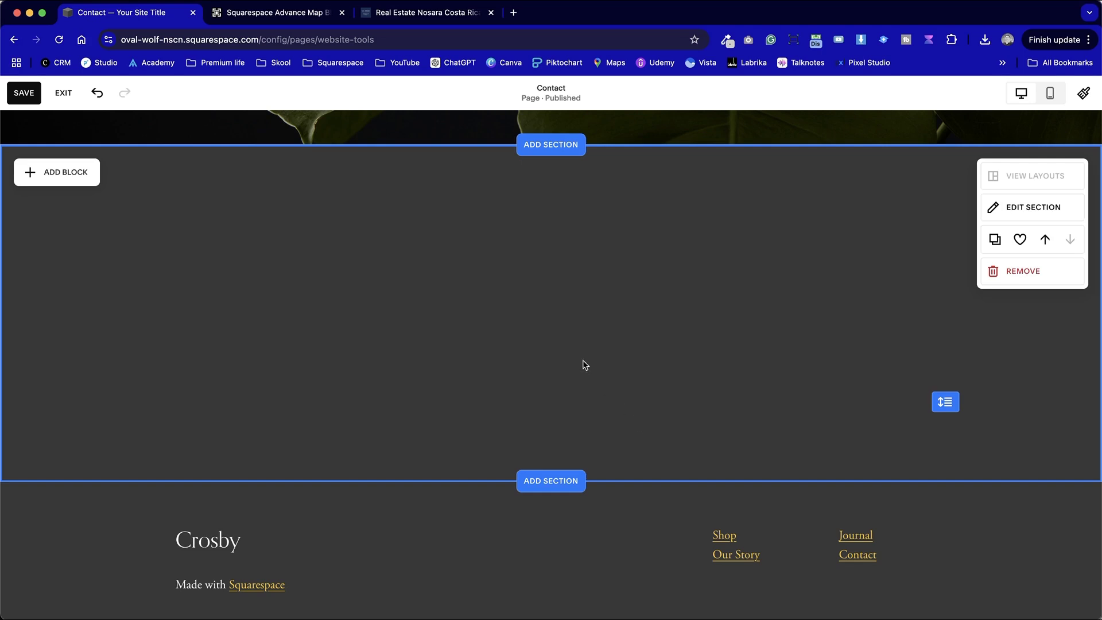
Add a New York Map block and turn off the section's Fill Screen setting.
click(66, 172)
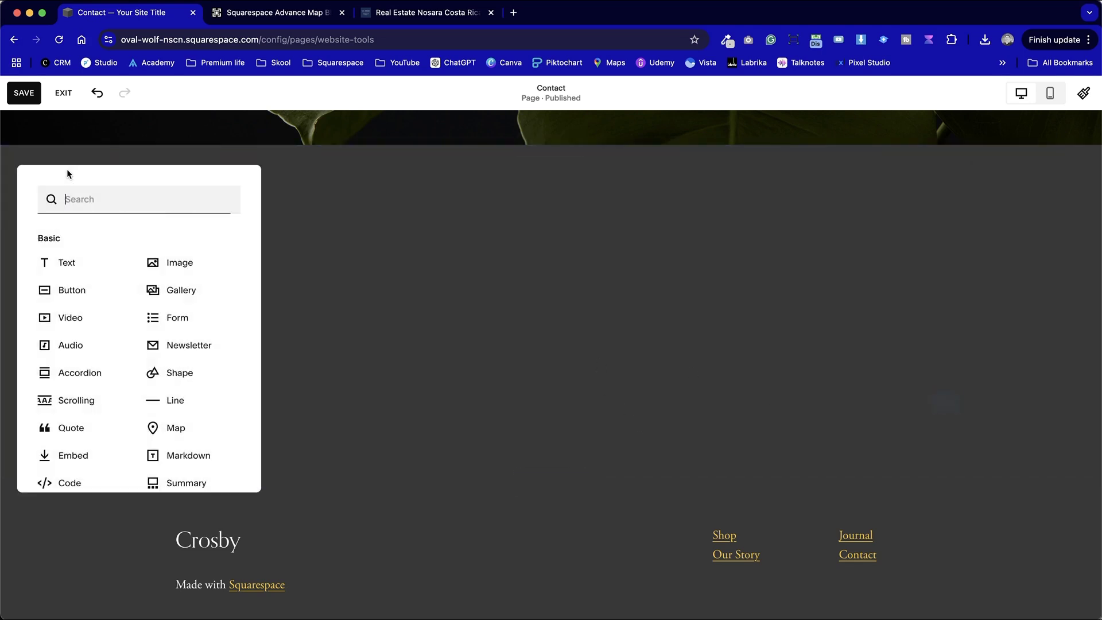
scroll(196, 412, down, 3)
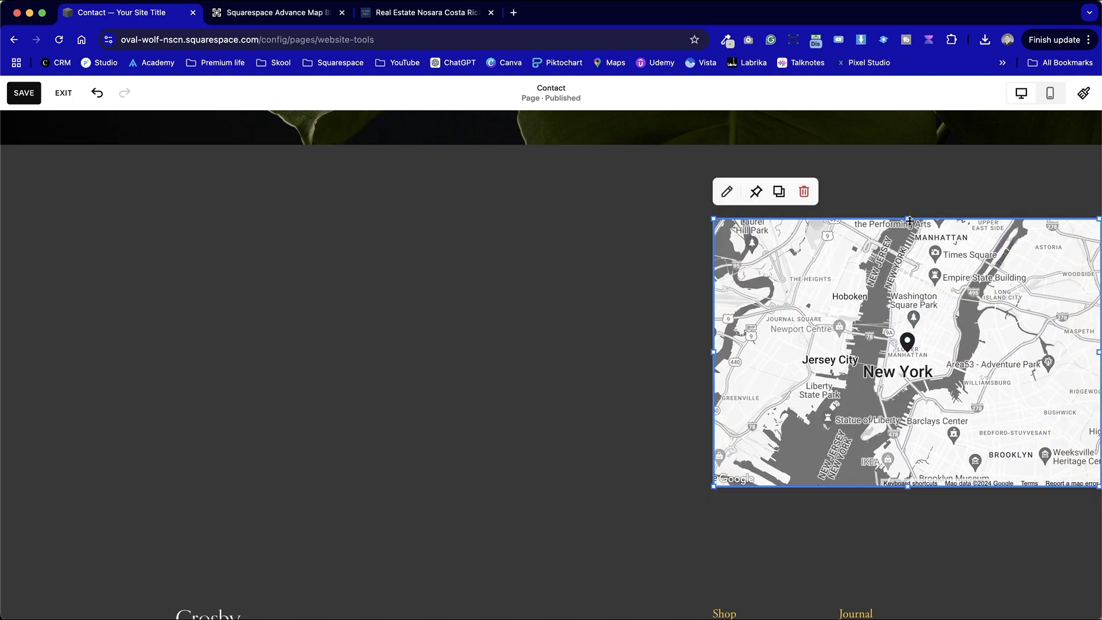
click(520, 355)
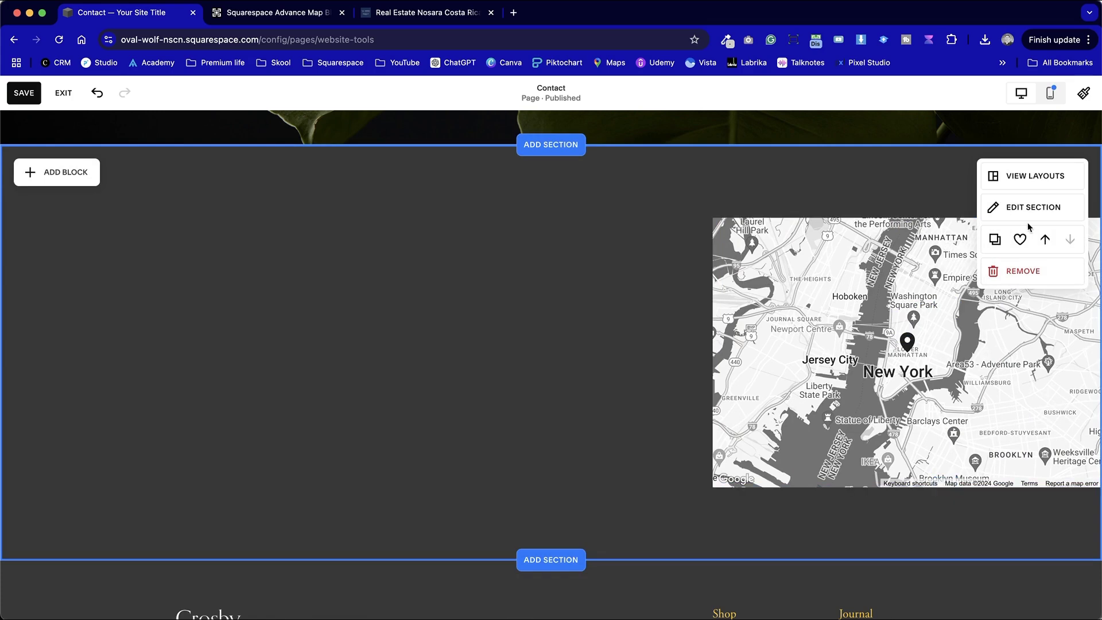
click(1059, 210)
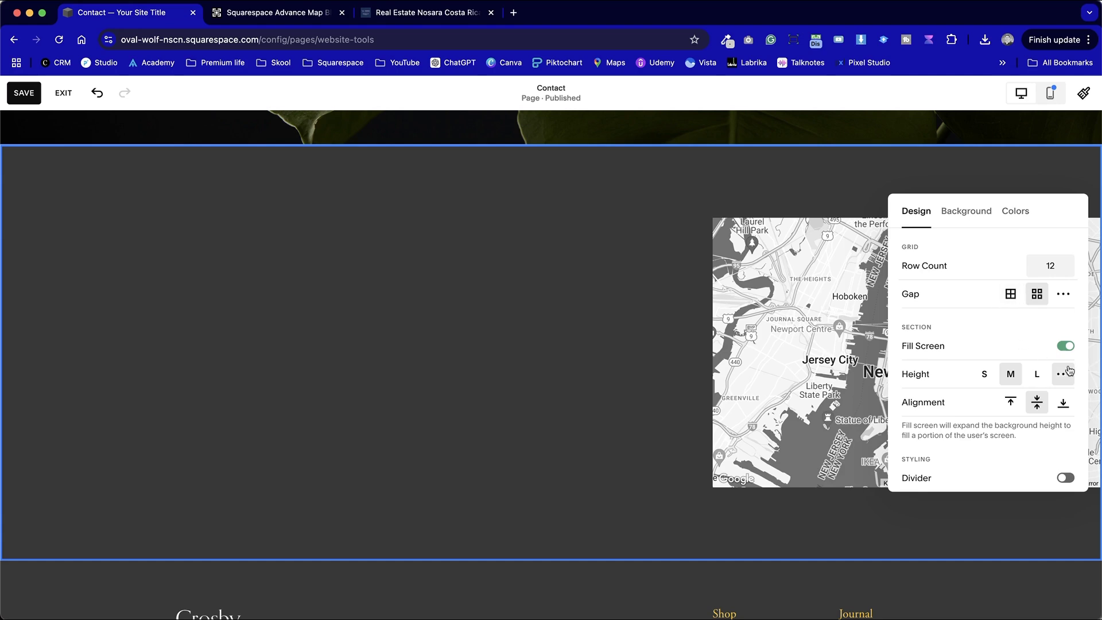
click(1065, 345)
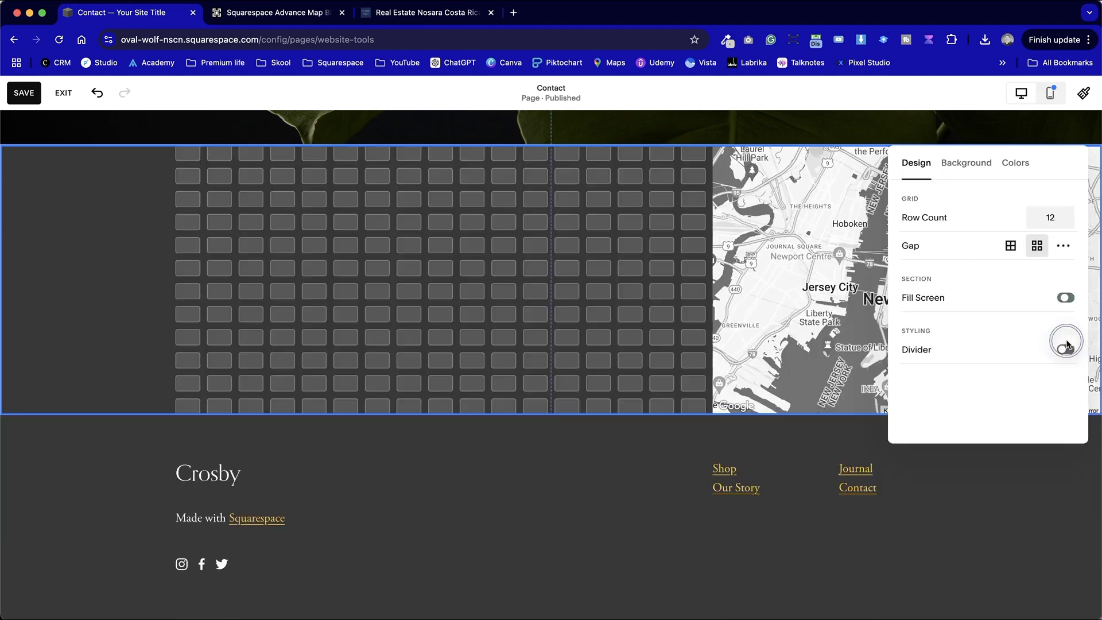
click(485, 275)
Drag the map's left edge to widen it across most of the section.
click(717, 273)
drag(709, 276, 327, 294)
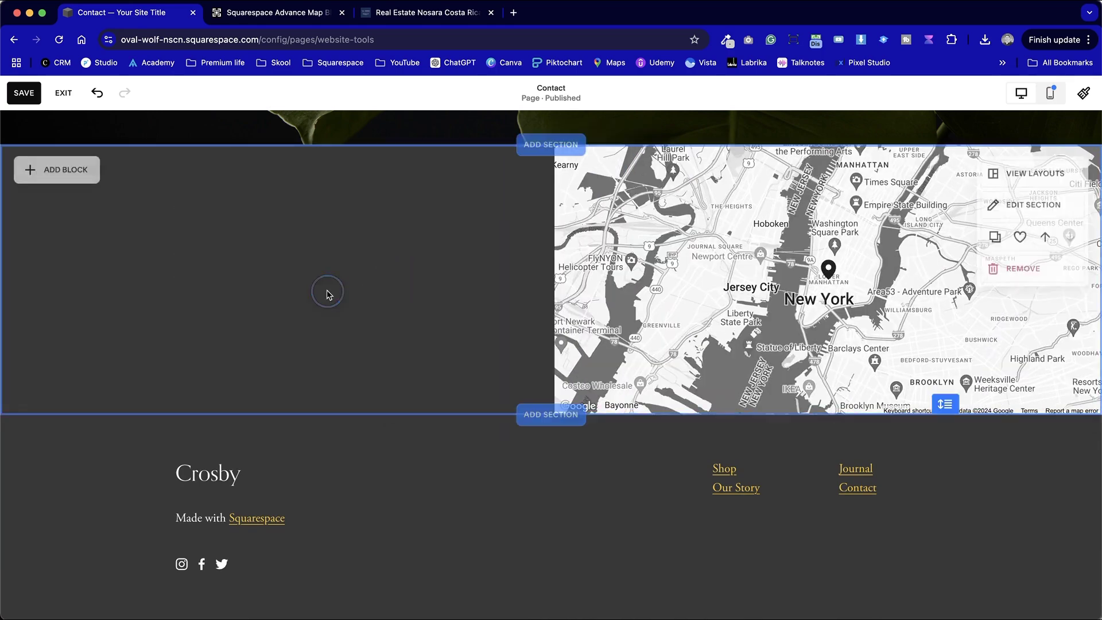
click(556, 278)
drag(553, 276, 230, 267)
click(231, 268)
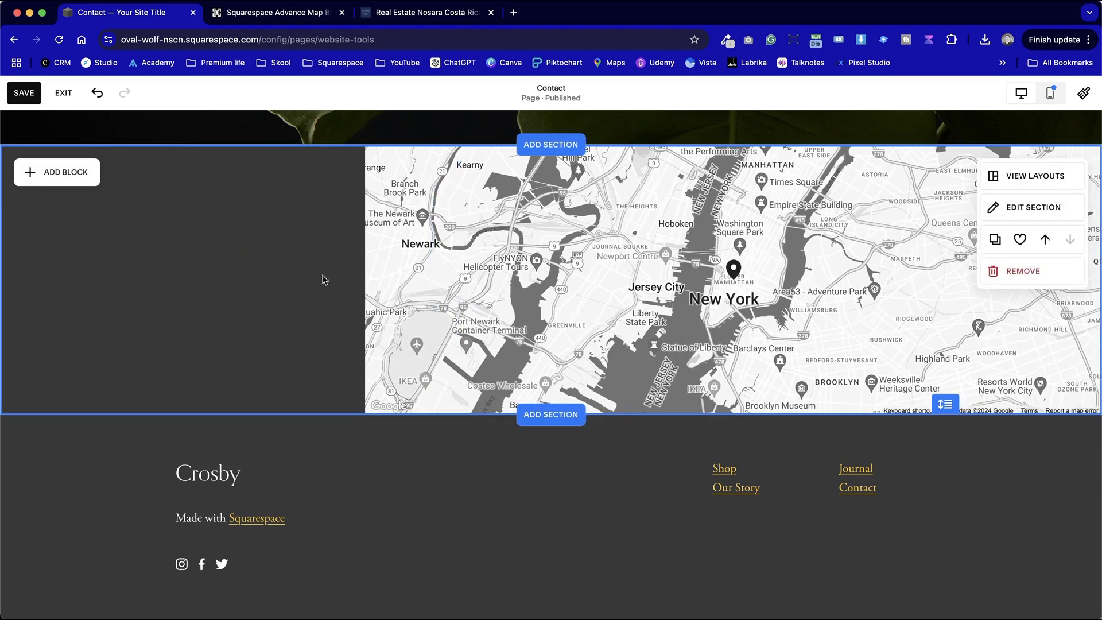
Add a text block with the pasted address placeholder, styling 'Find Us' as Heading 3.
click(35, 173)
click(50, 265)
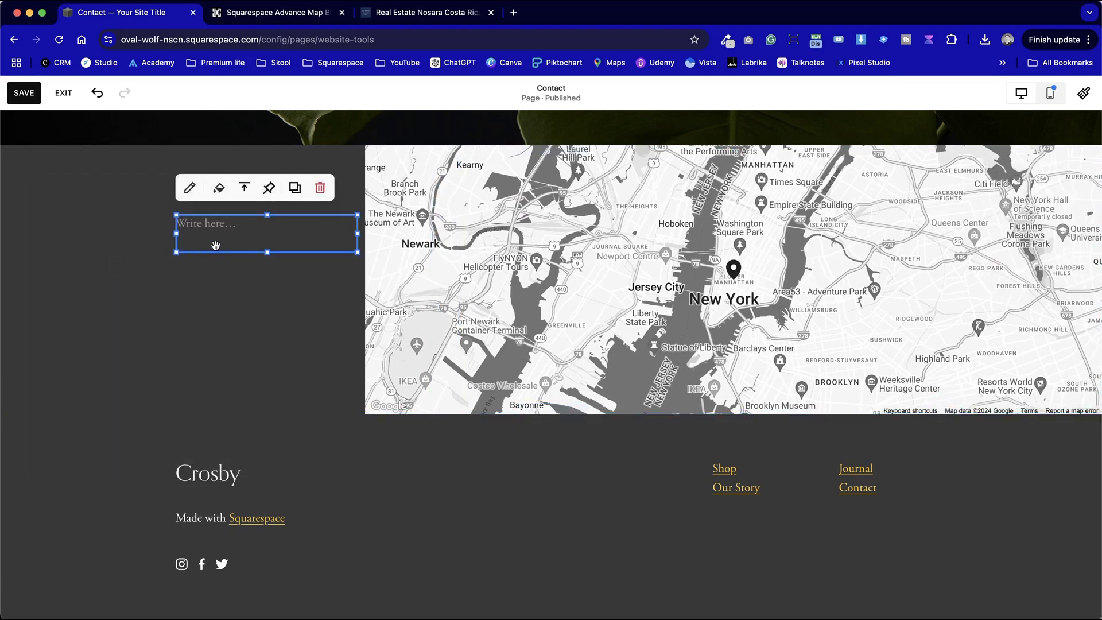
click(218, 226)
text(Contact)
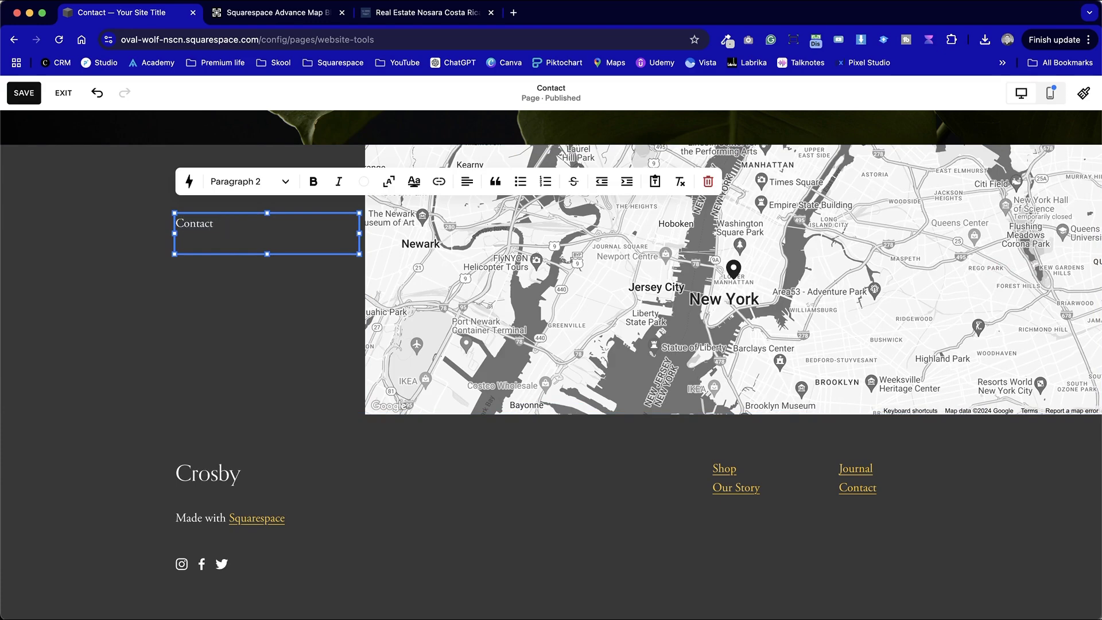
key(ctrl+a)
key(ctrl+v)
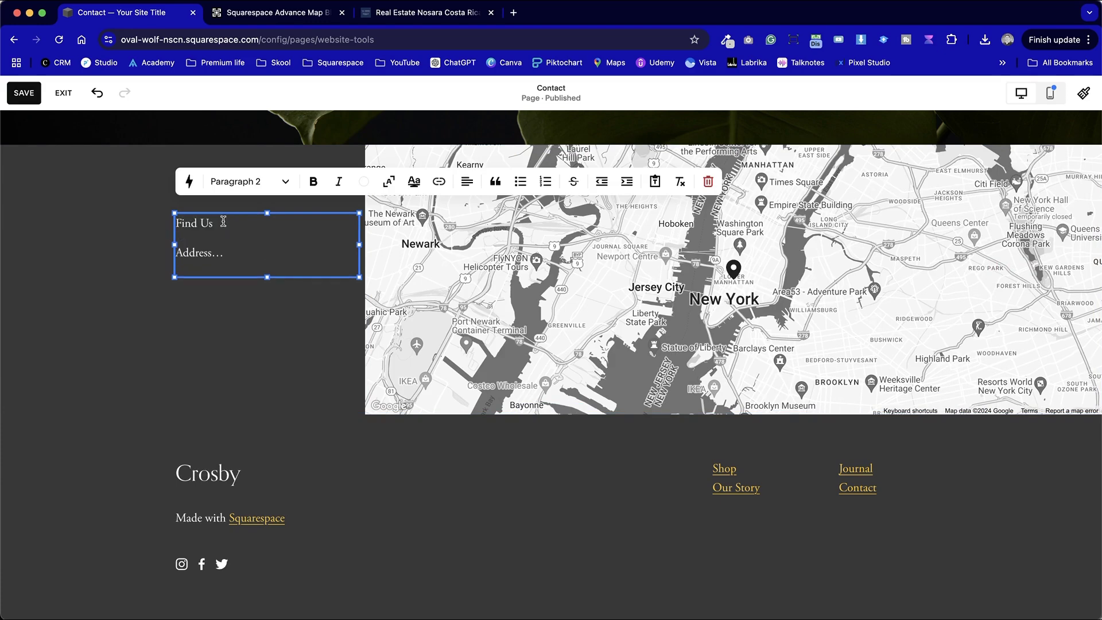
double_click(201, 224)
click(250, 181)
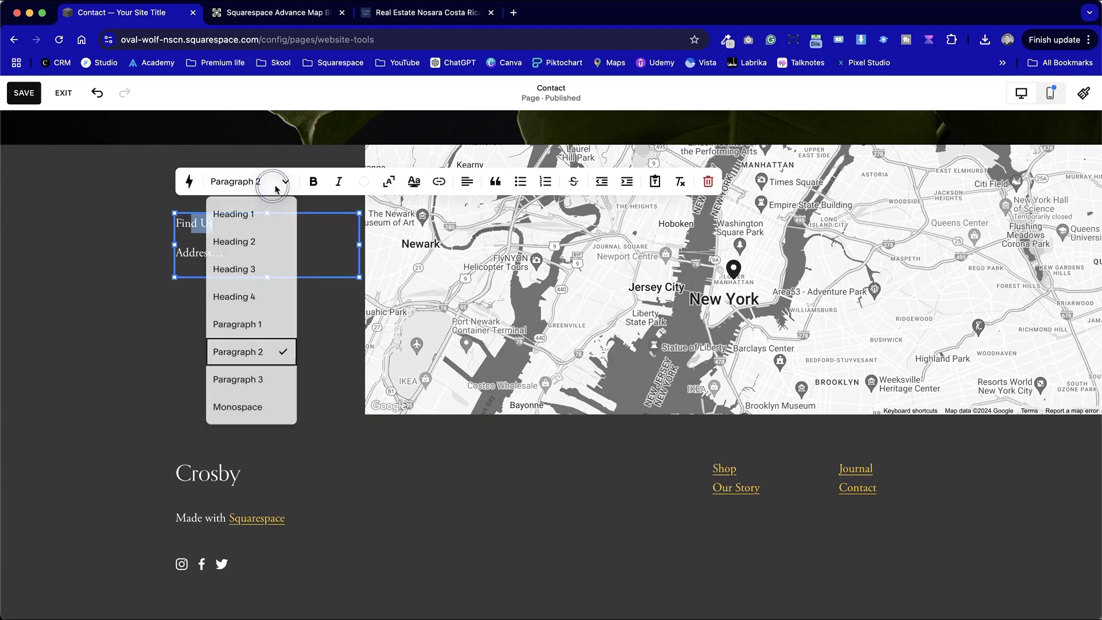
click(242, 269)
click(250, 337)
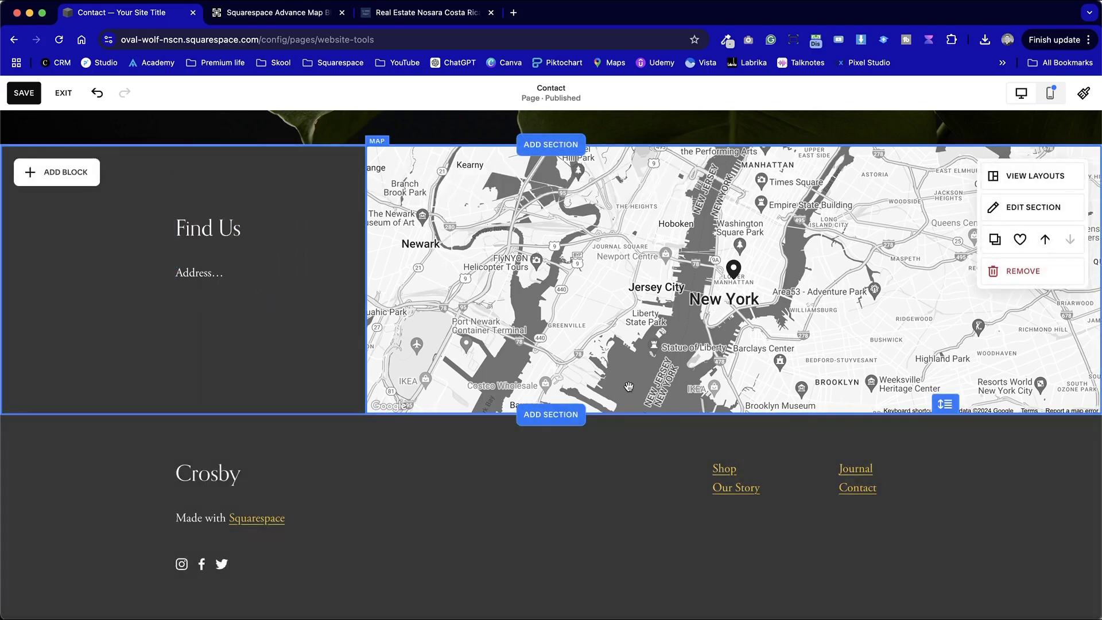
Save the page, reopen it for editing, and drag the map block taller.
click(27, 95)
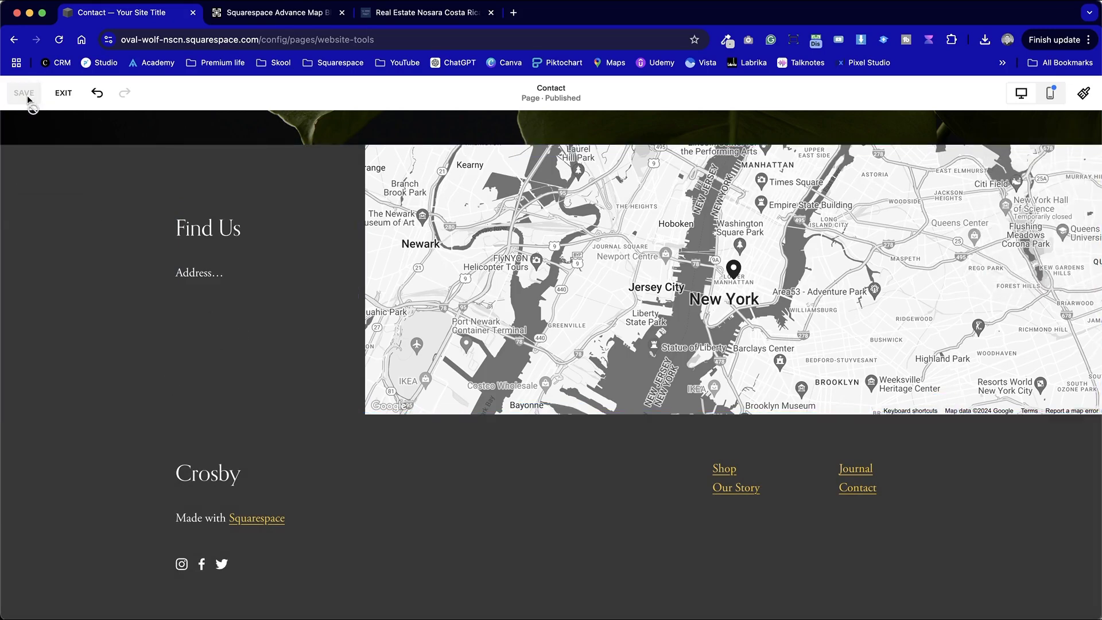
click(63, 93)
click(236, 104)
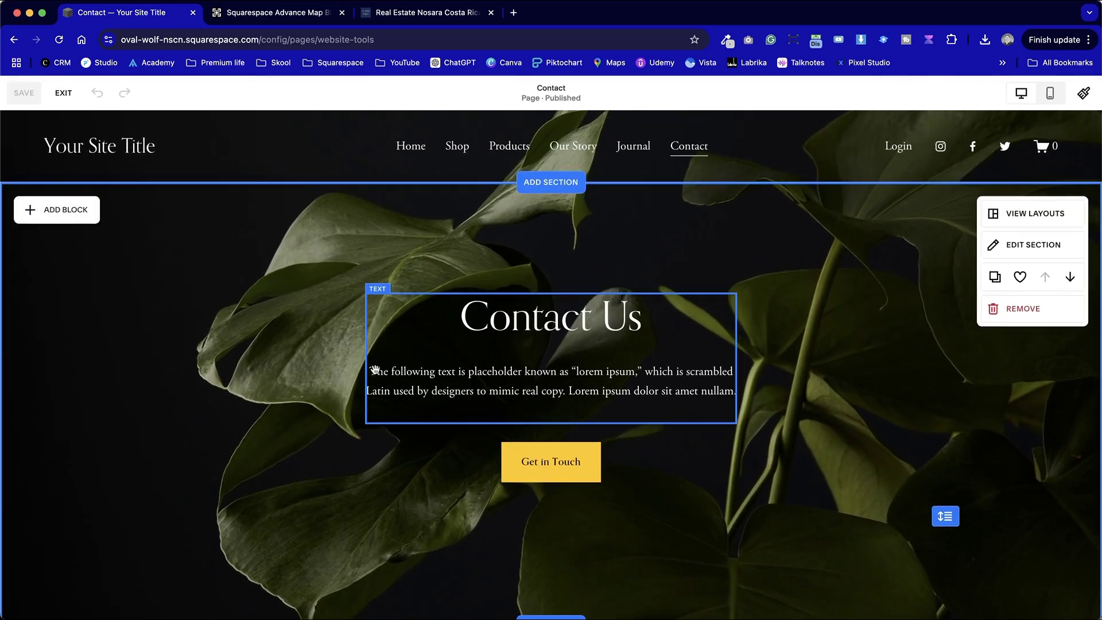
scroll(741, 386, down, 10)
click(882, 360)
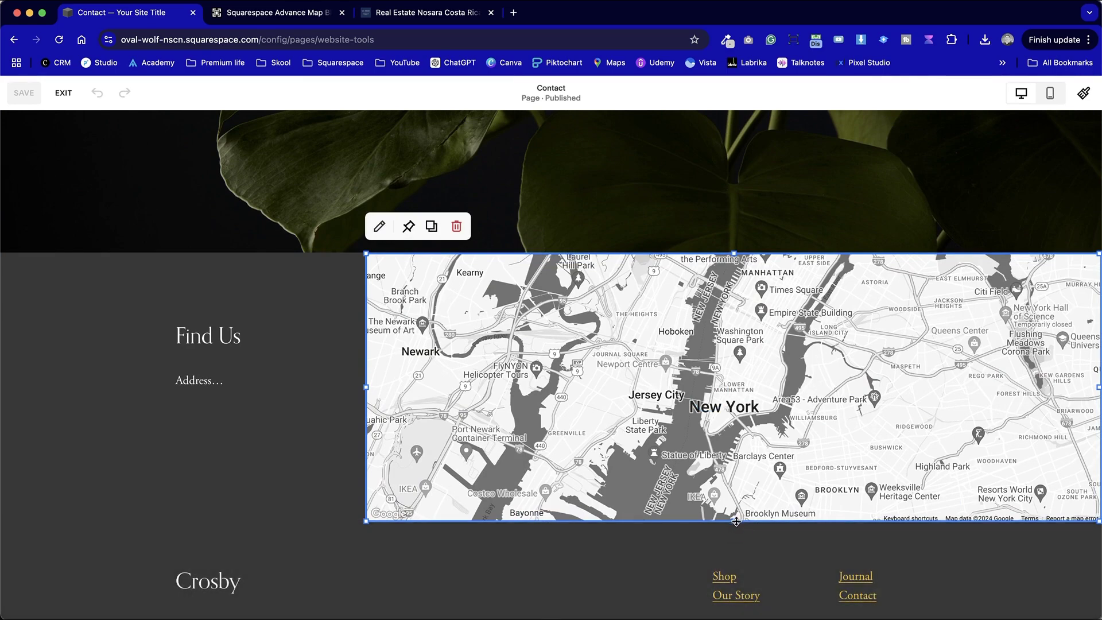
drag(734, 521, 738, 591)
scroll(723, 436, down, 2)
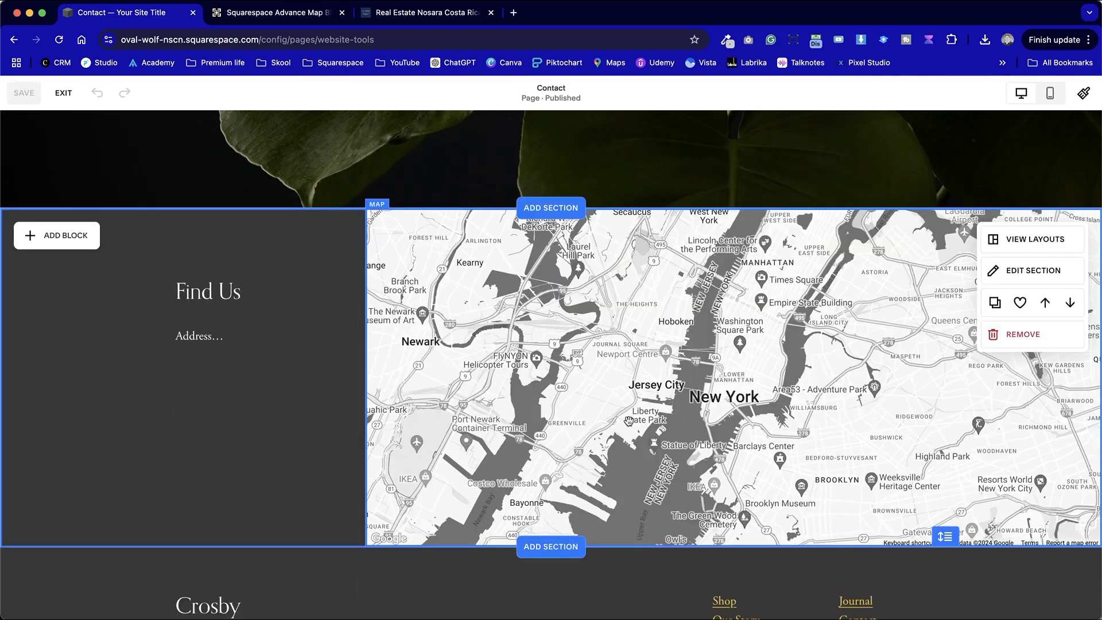
Fill the map's Business Name with the saved PixelHaze details, moving the pin to Builth Wells.
double_click(718, 394)
drag(1054, 225, 657, 167)
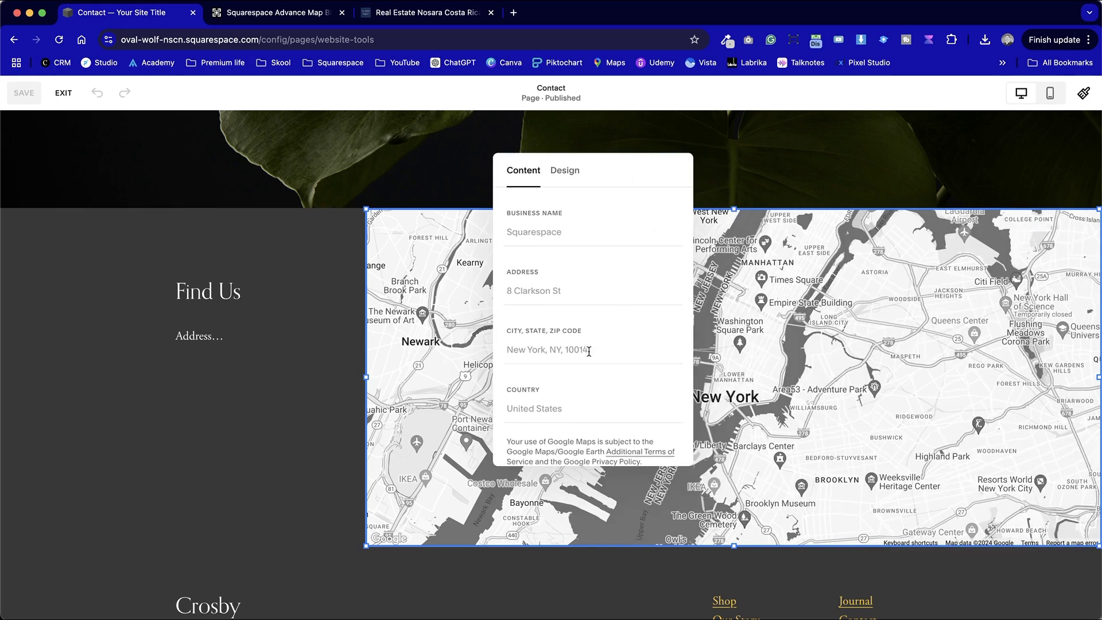
scroll(574, 341, down, 1)
scroll(573, 337, up, 1)
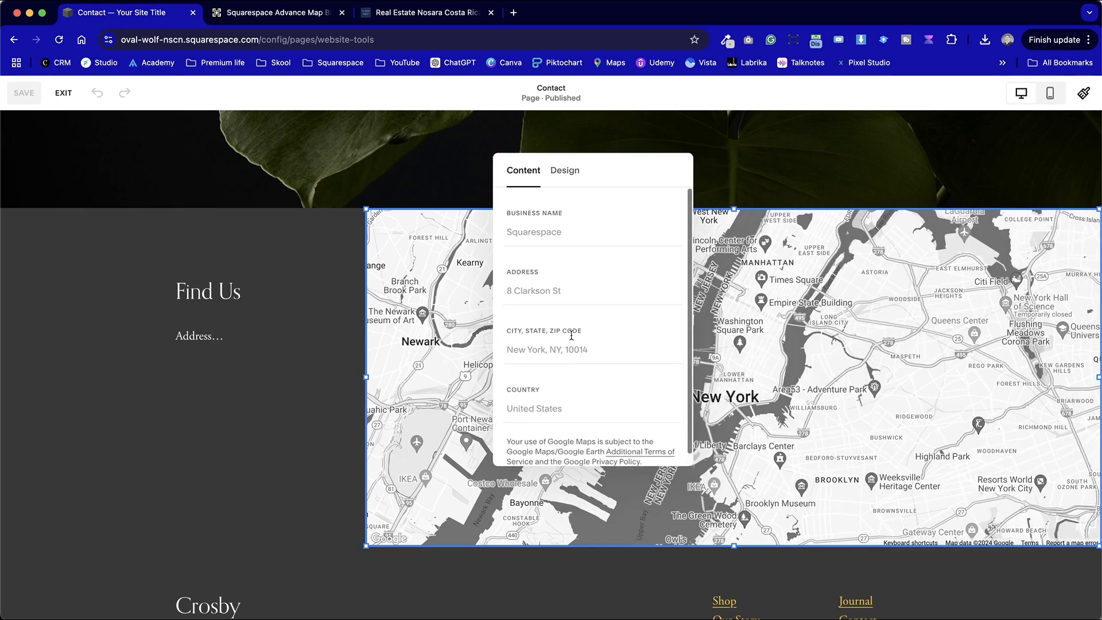
click(510, 224)
text(PixelHaze)
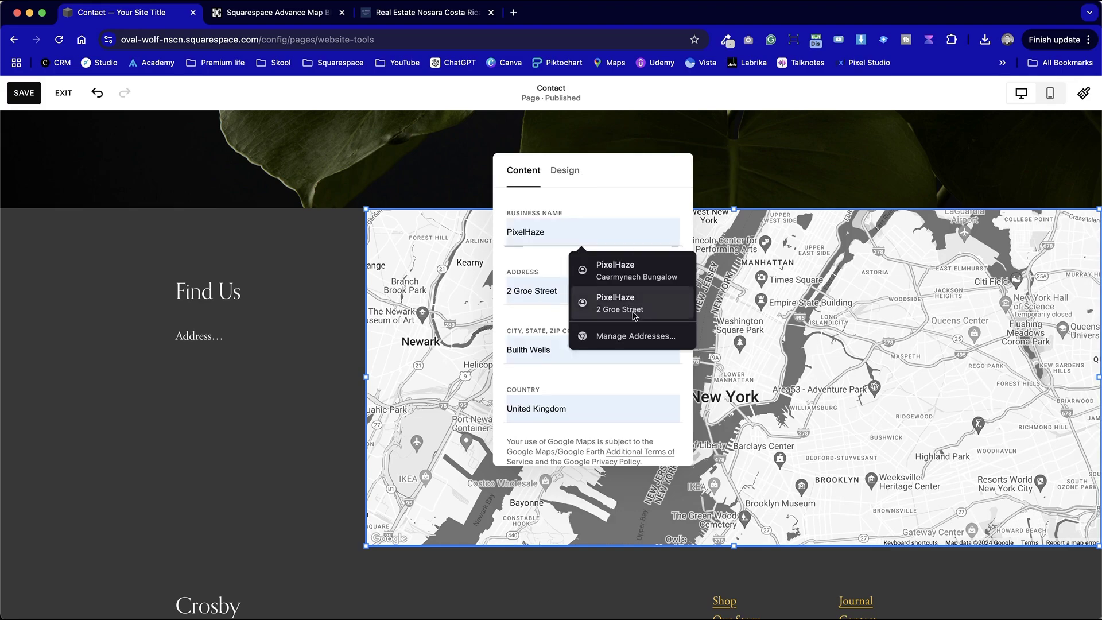
click(631, 305)
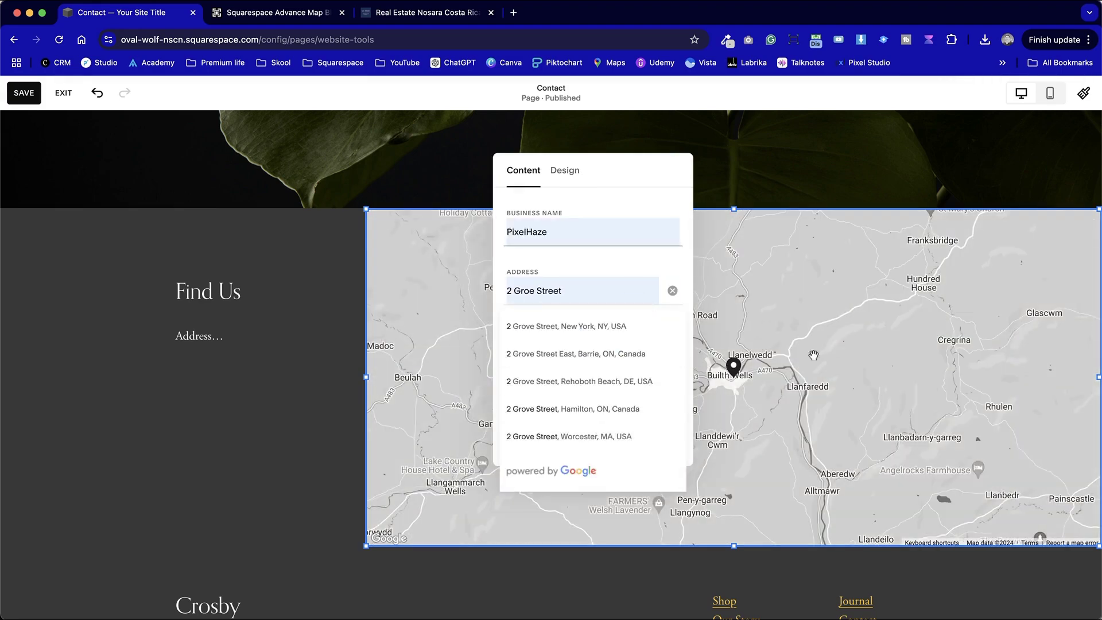
click(677, 187)
Switch the map to the Blue style in its Design settings.
click(583, 171)
click(623, 236)
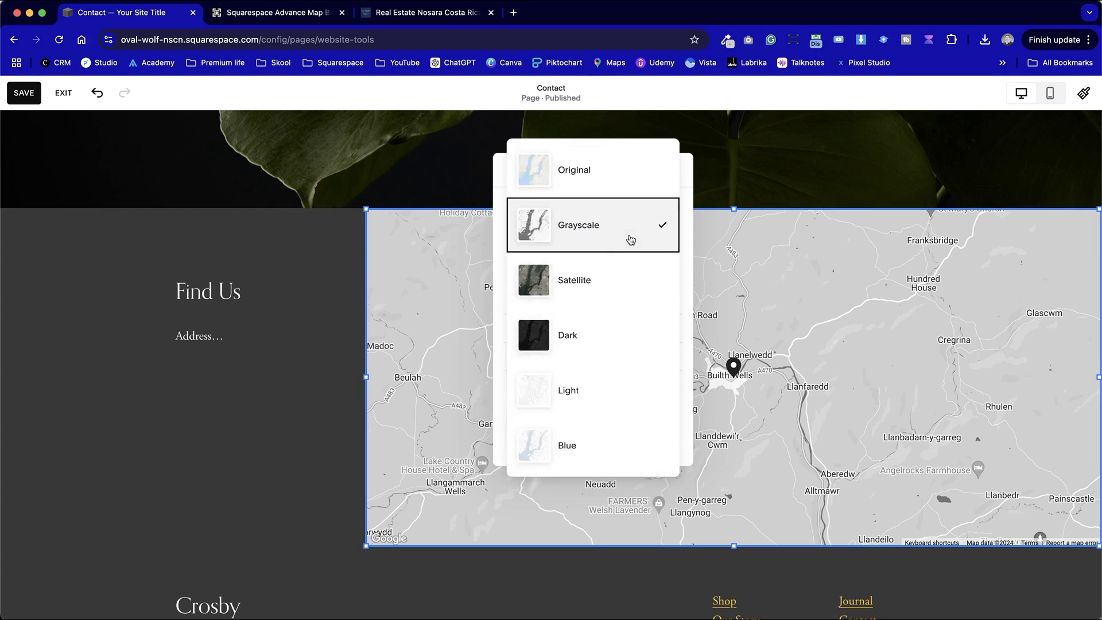
click(604, 185)
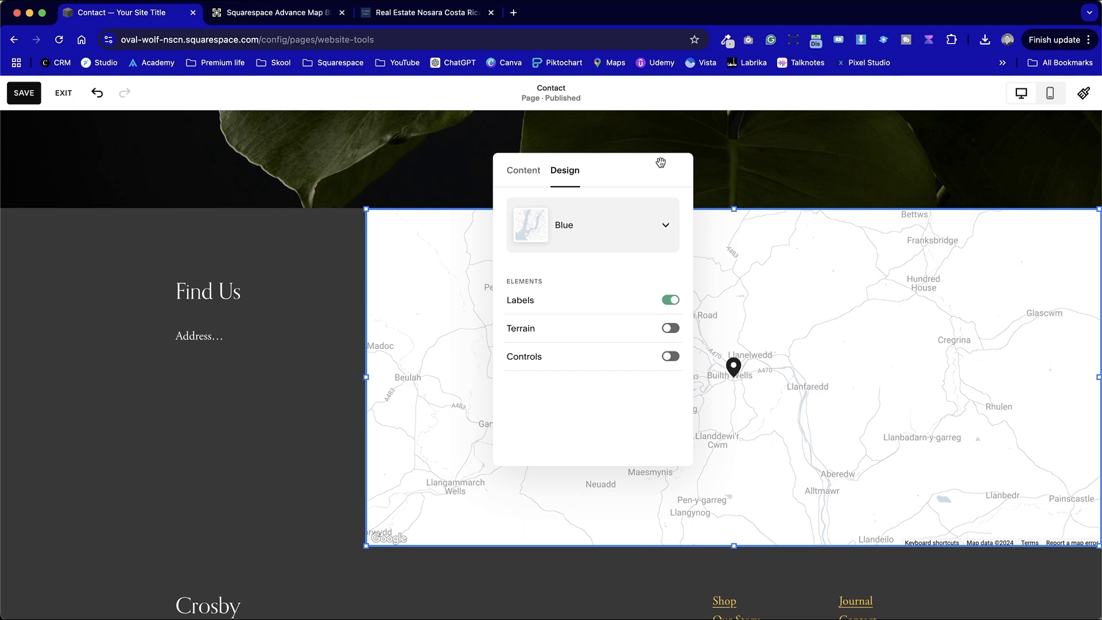
drag(659, 163, 279, 184)
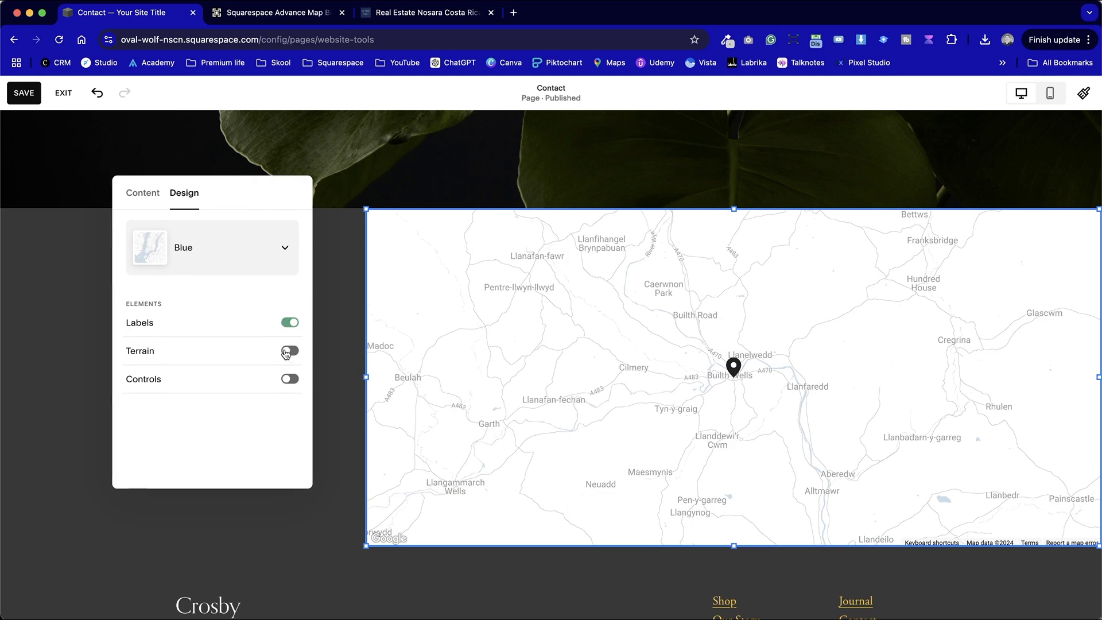
Turn on map controls, zoom out to show Wales, England and Ireland, and enable Terrain.
click(290, 379)
click(1084, 522)
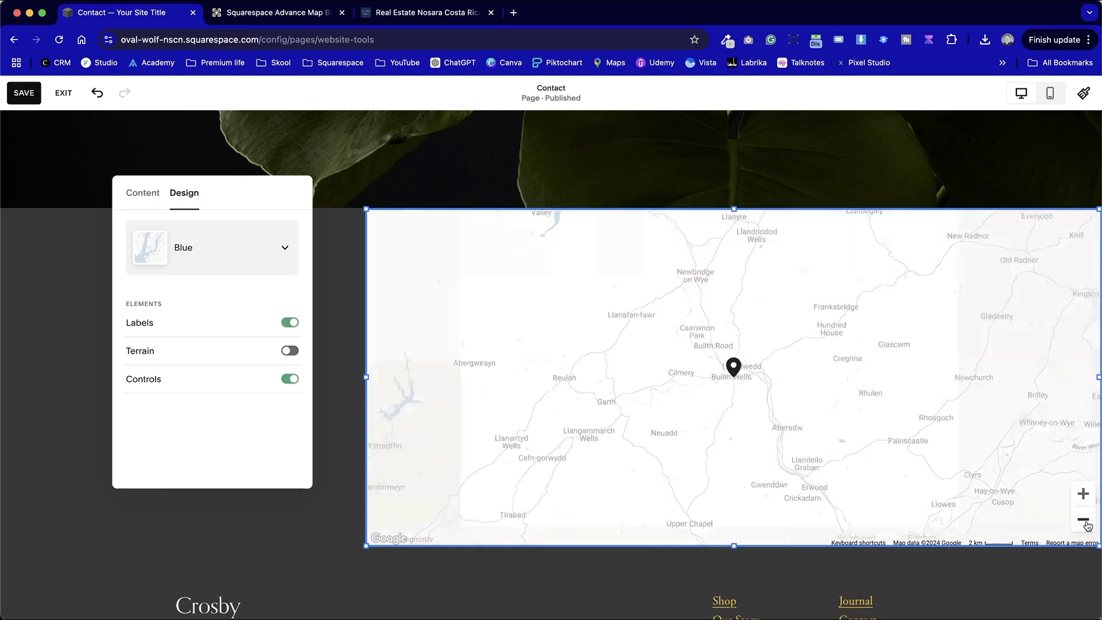
click(1085, 522)
click(1085, 522)
click(1084, 520)
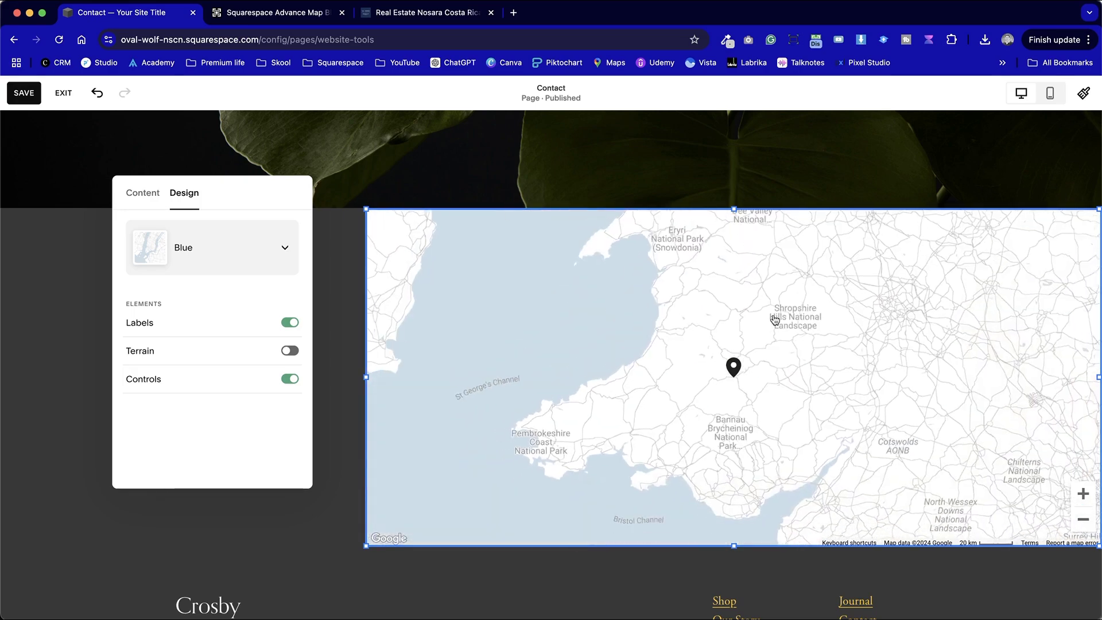
click(1089, 524)
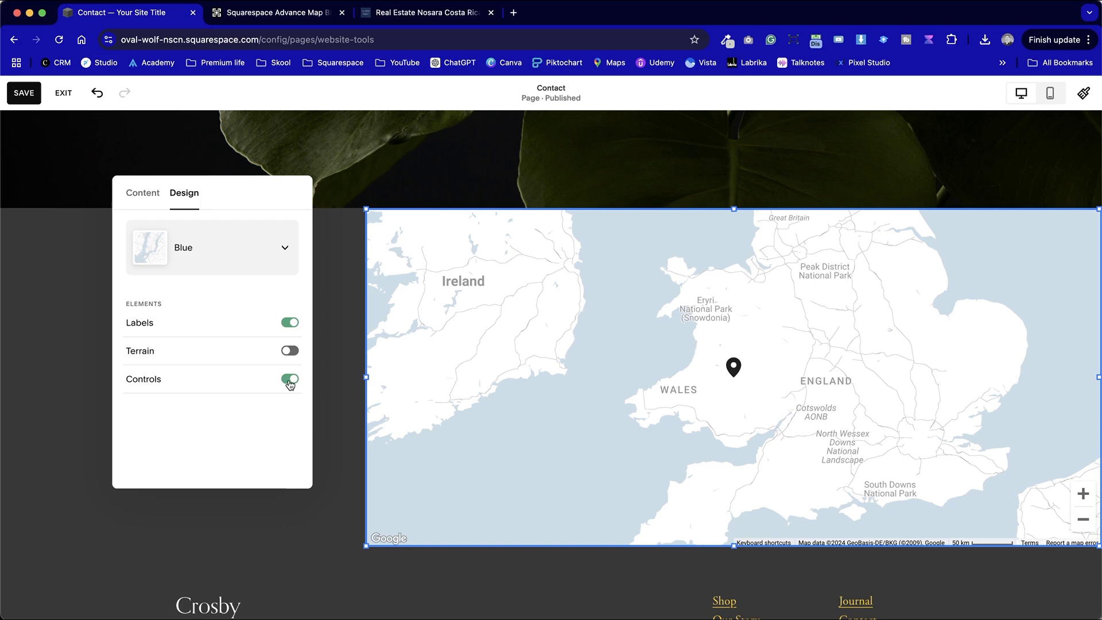
click(288, 353)
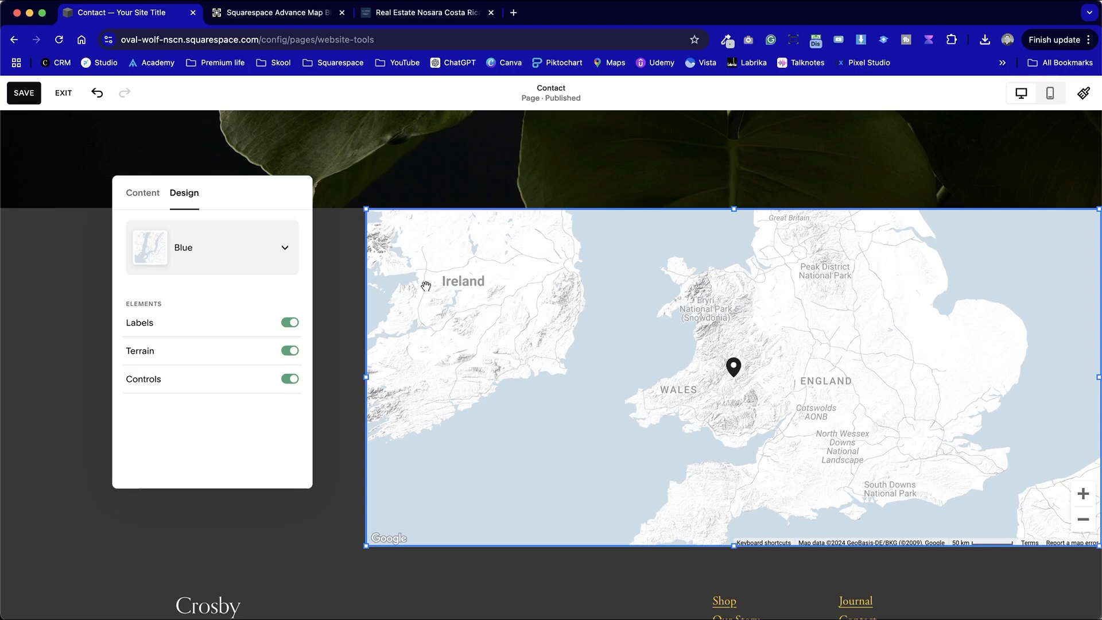
Review the map's Content settings, then close the settings panel.
click(143, 195)
scroll(213, 350, down, 1)
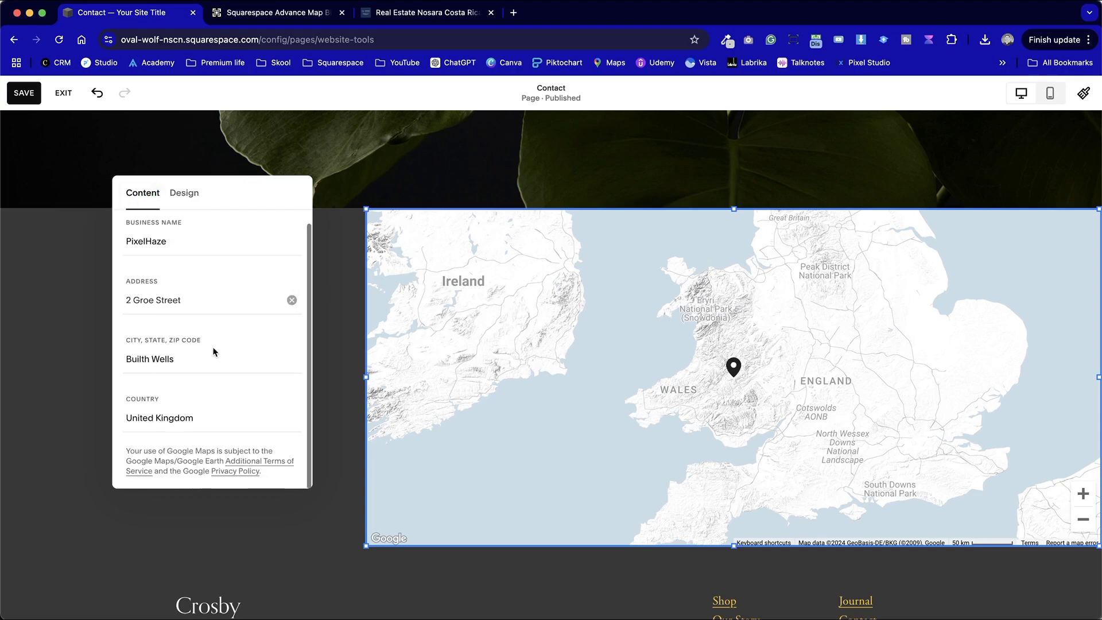
click(344, 515)
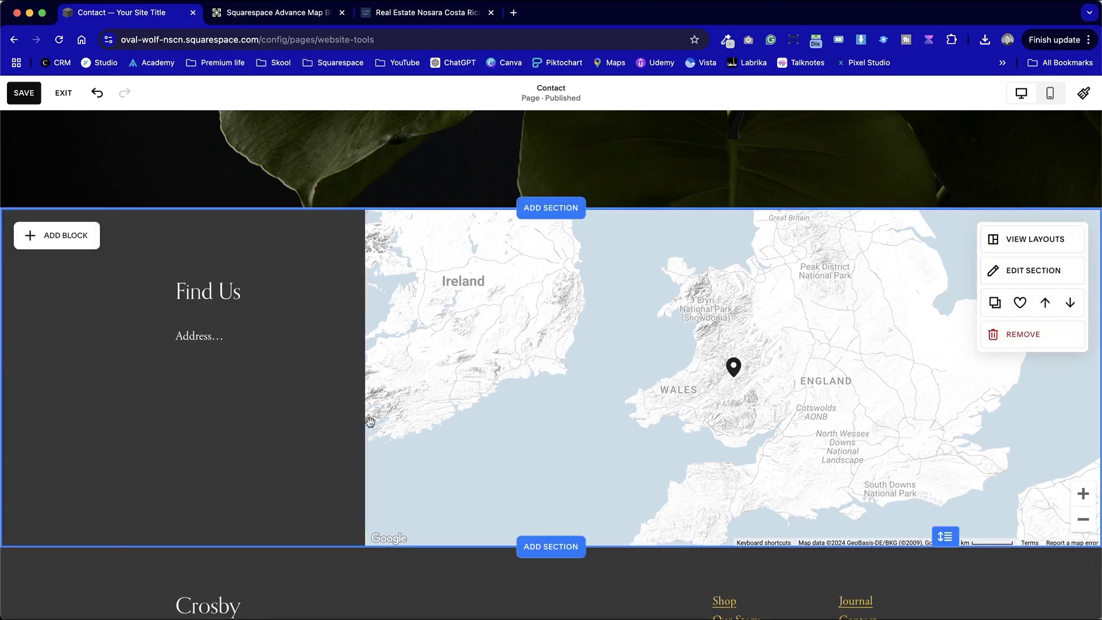
scroll(265, 468, up, 6)
scroll(270, 462, down, 7)
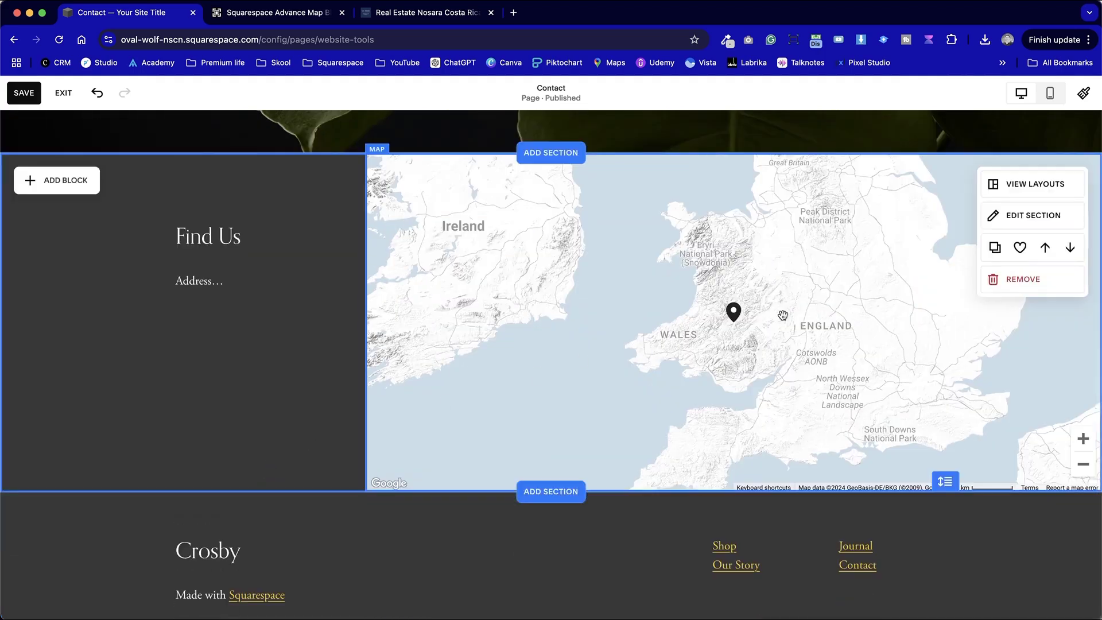
Reopen the map settings and choose the Dark map style.
double_click(898, 200)
click(956, 167)
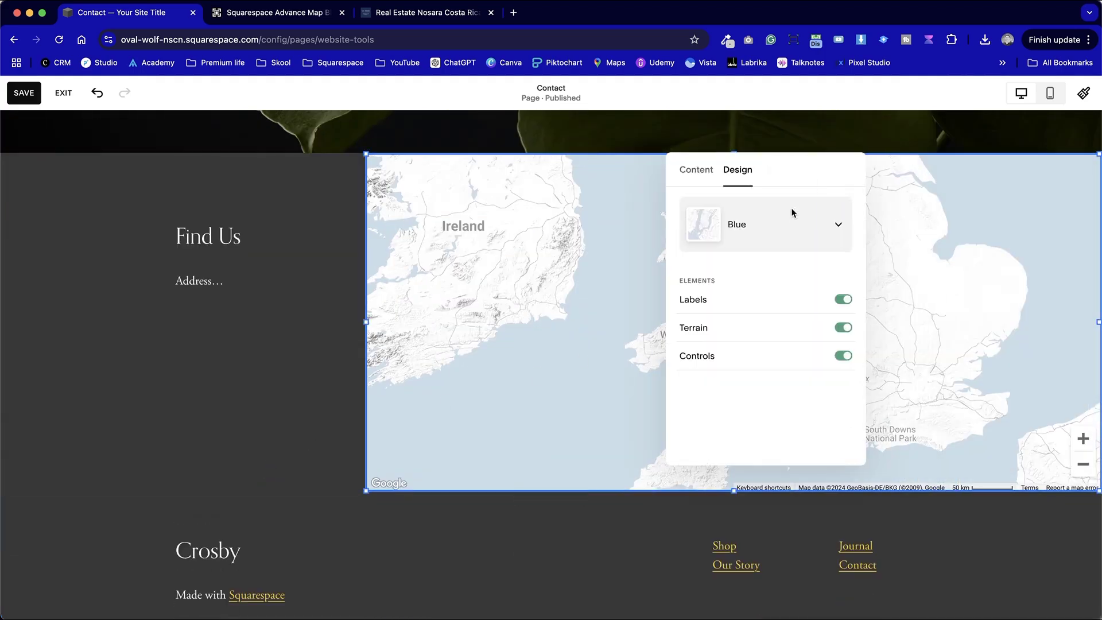
click(791, 211)
click(741, 286)
click(277, 366)
scroll(278, 366, up, 2)
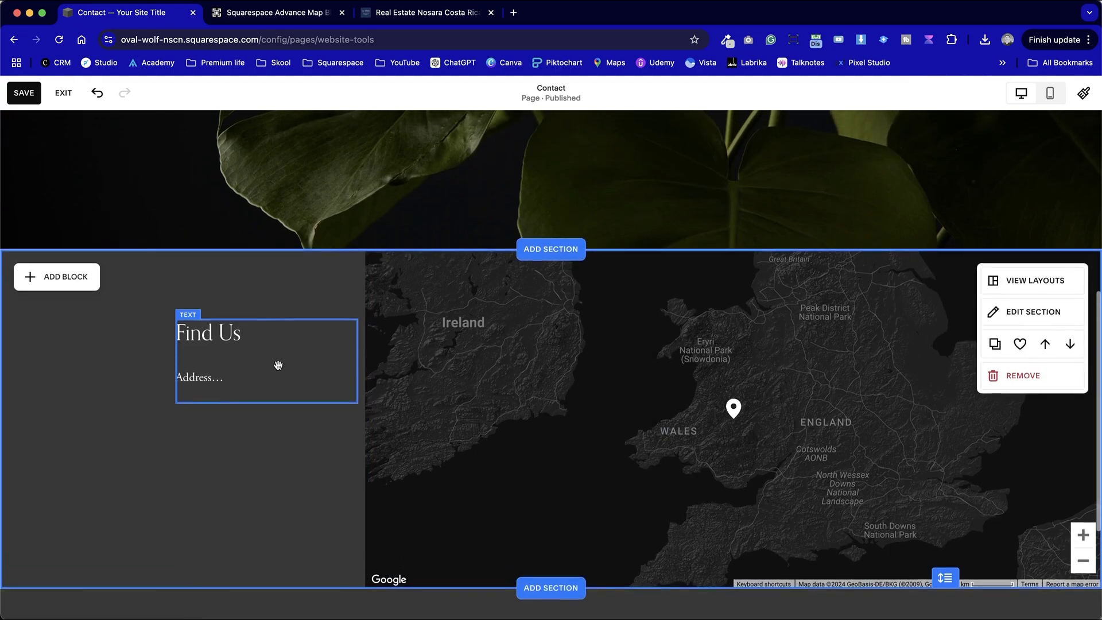
scroll(372, 526, up, 6)
scroll(697, 393, down, 8)
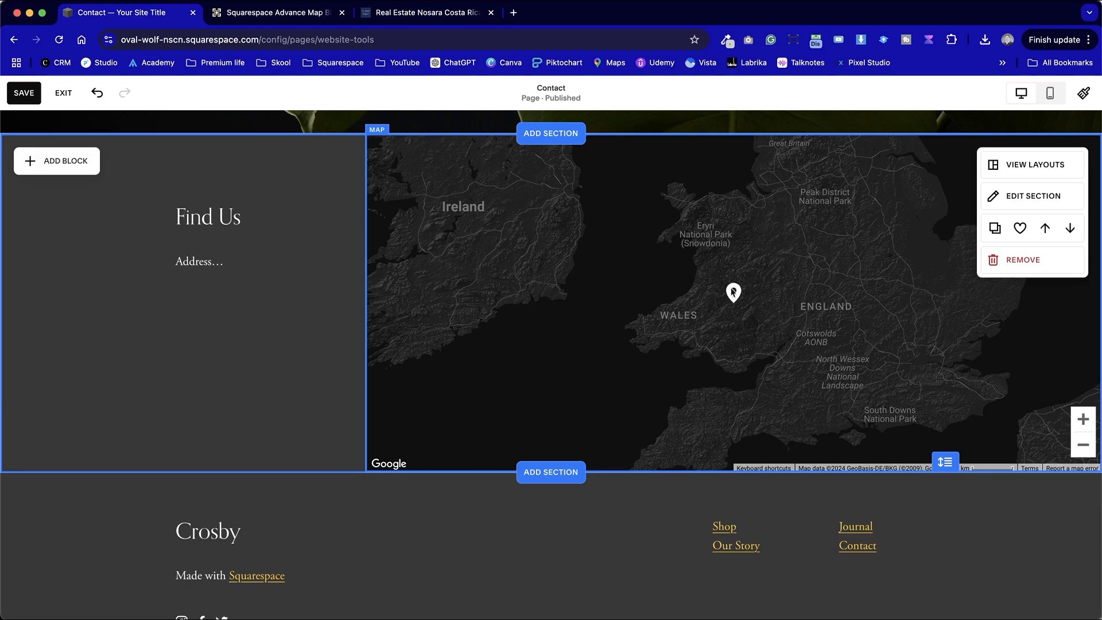
Save and exit the editor, then scroll the full-width Contact page preview with its dark map.
click(26, 94)
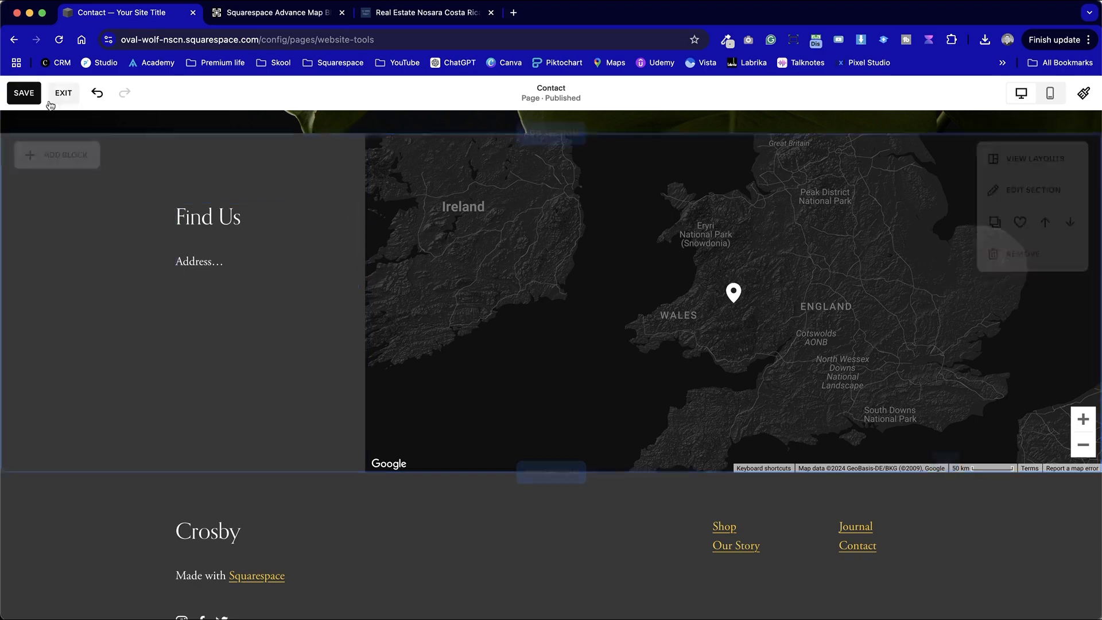
click(61, 94)
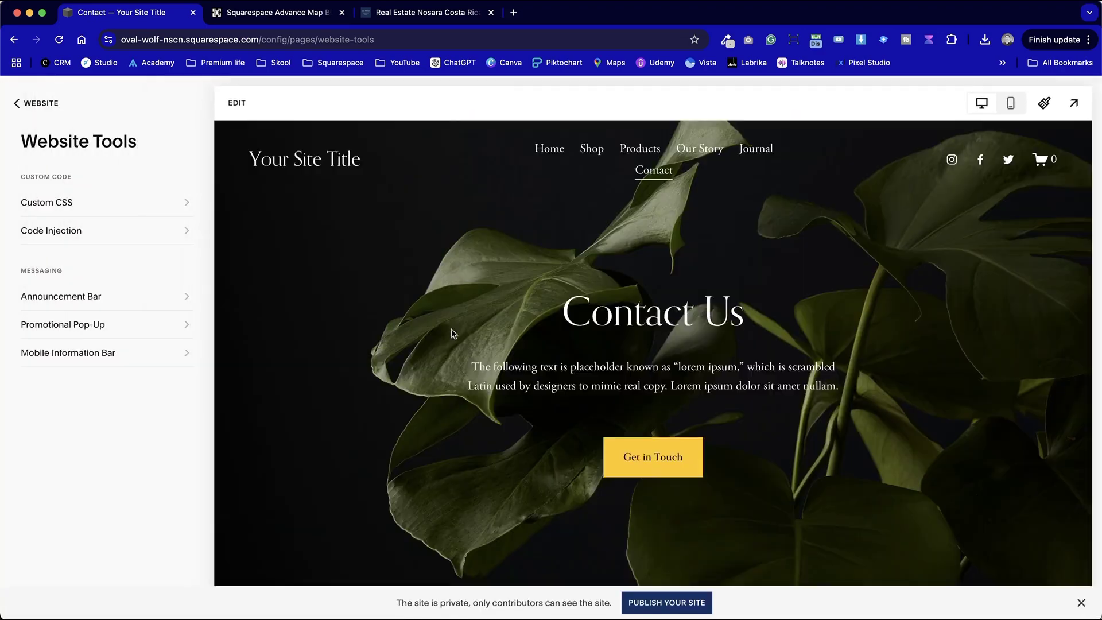
click(1072, 102)
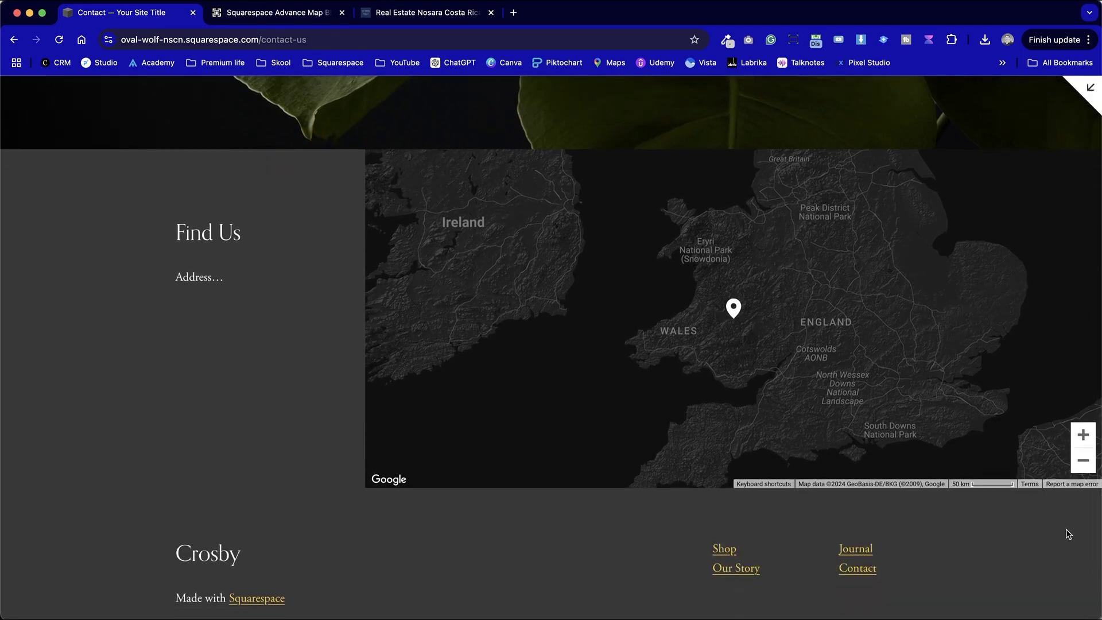
scroll(1054, 510, down, 2)
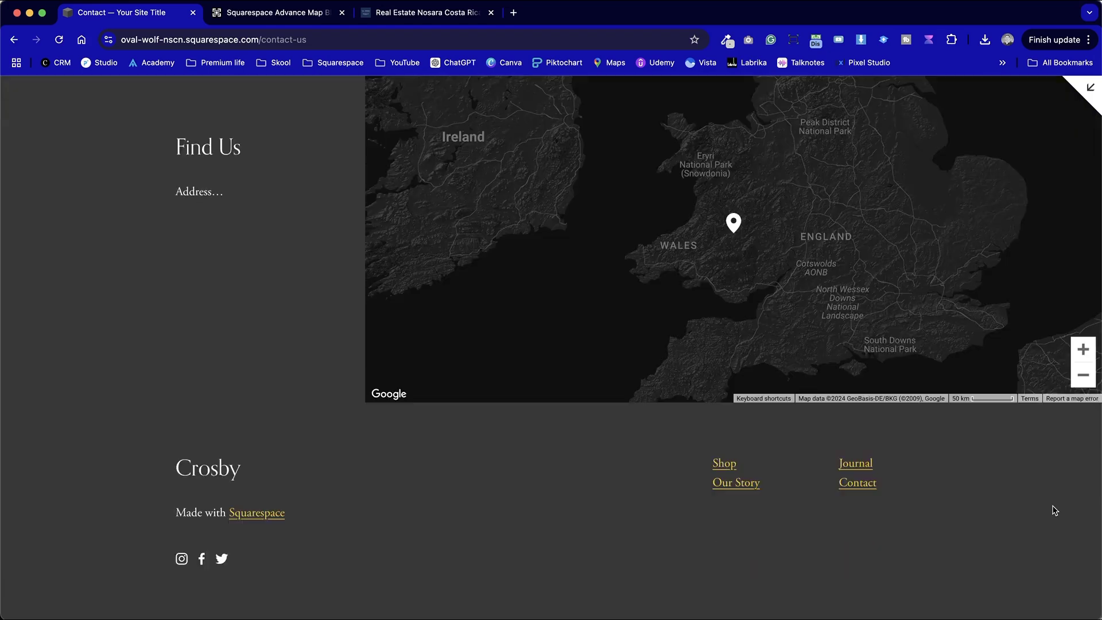
scroll(1055, 510, up, 2)
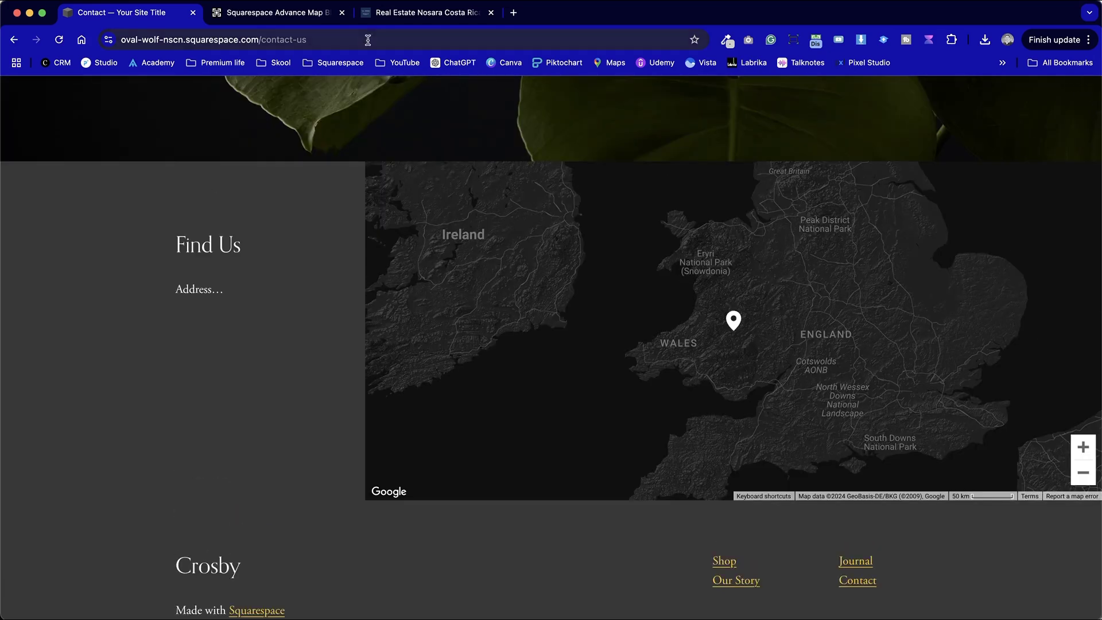
Switch to the Advanced Map Block product page and look over its top section.
click(315, 16)
scroll(810, 305, up, 6)
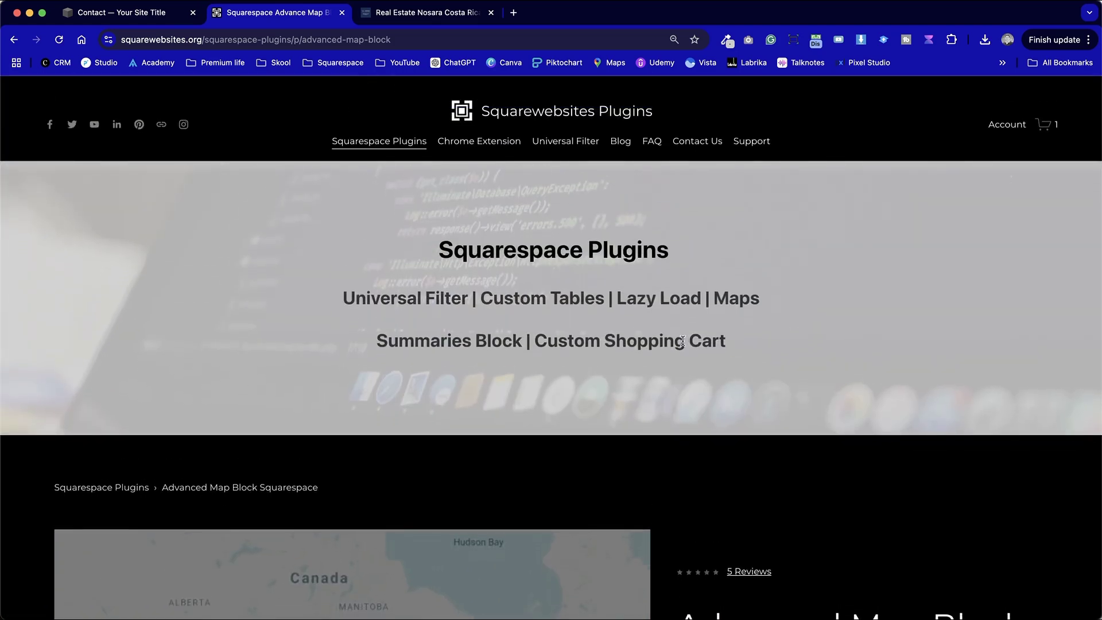
scroll(706, 532, down, 6)
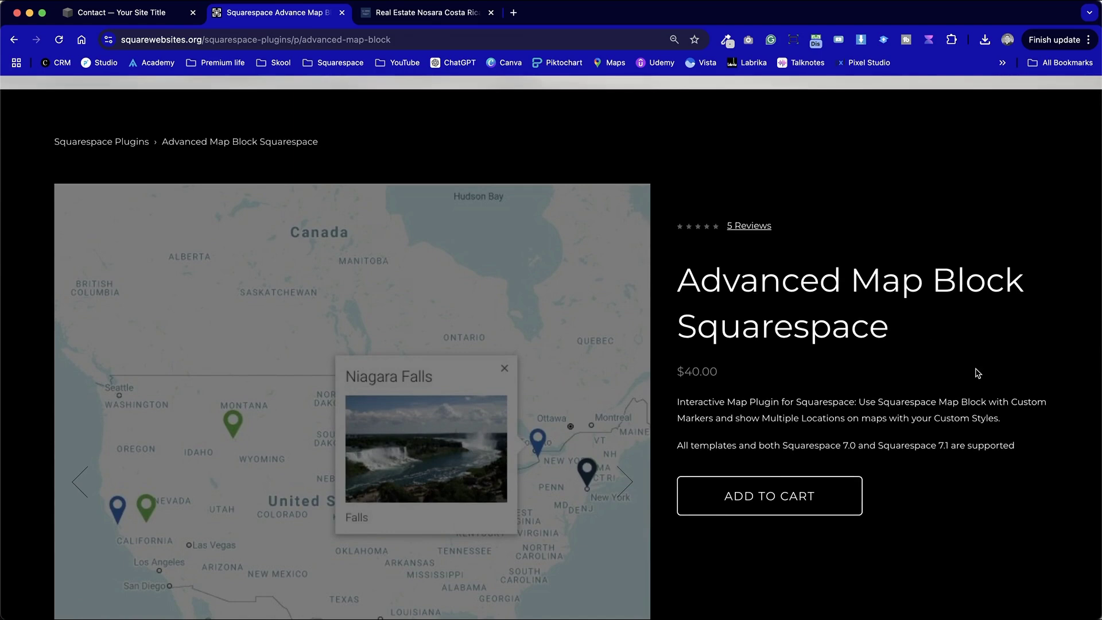
scroll(978, 373, down, 2)
scroll(978, 373, up, 1)
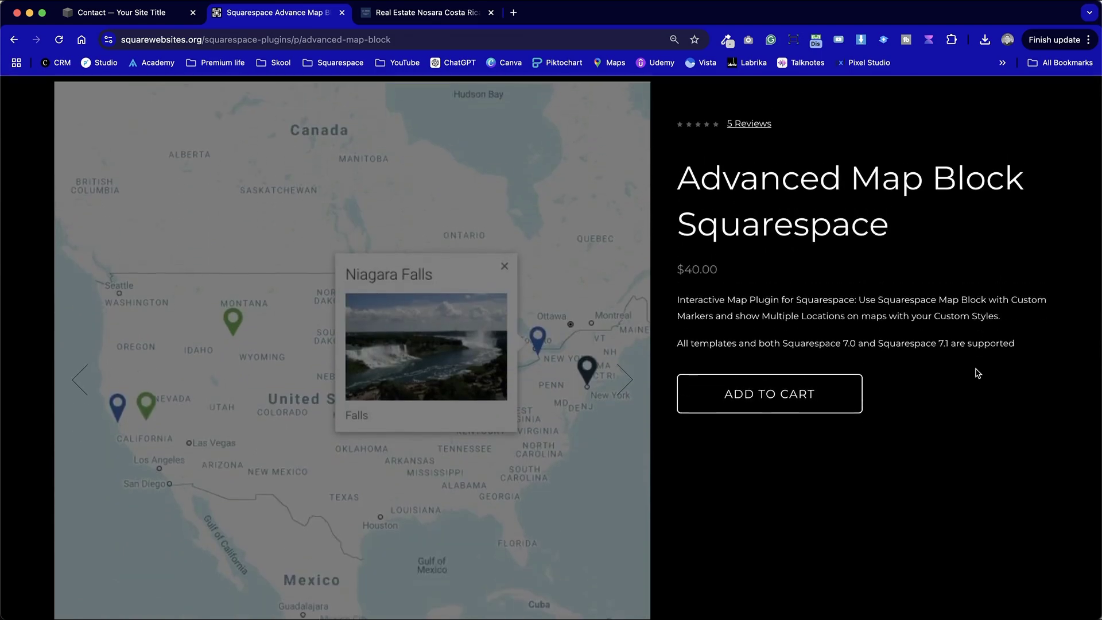
drag(698, 187, 983, 327)
Scroll through the setup instructions, example maps and reviews to the footer, then back up.
scroll(984, 330, down, 15)
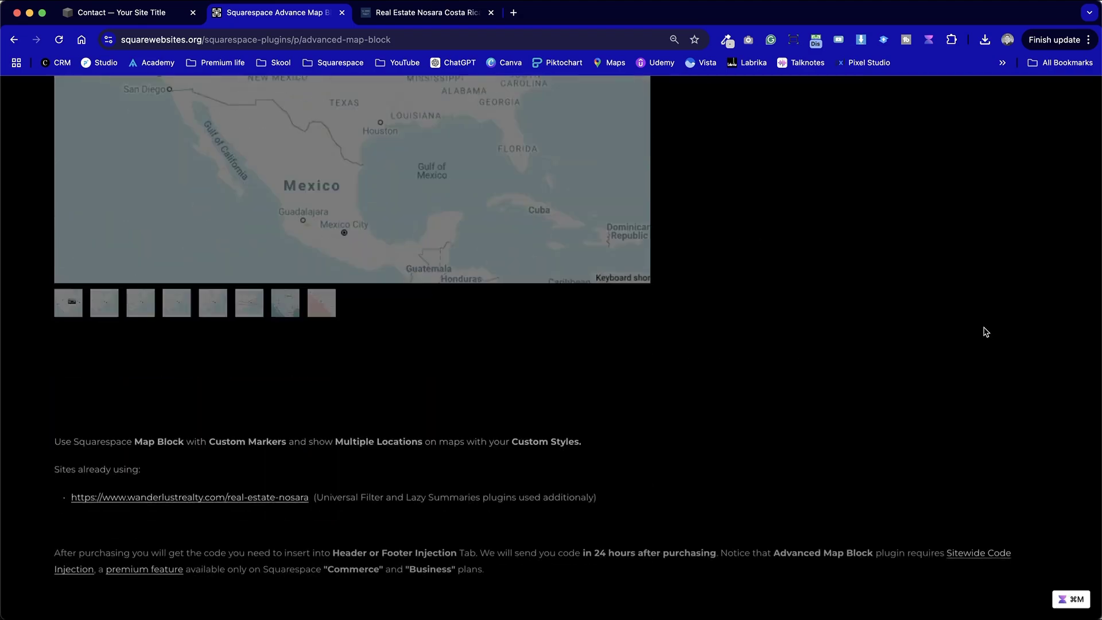
scroll(984, 332, down, 18)
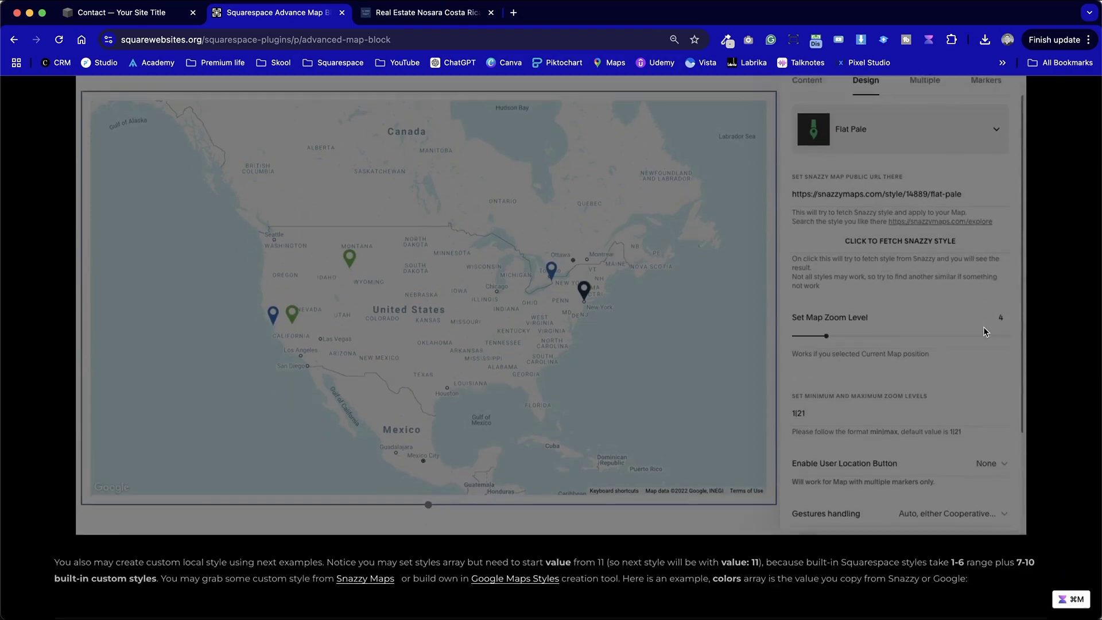
scroll(985, 333, down, 12)
scroll(985, 332, down, 15)
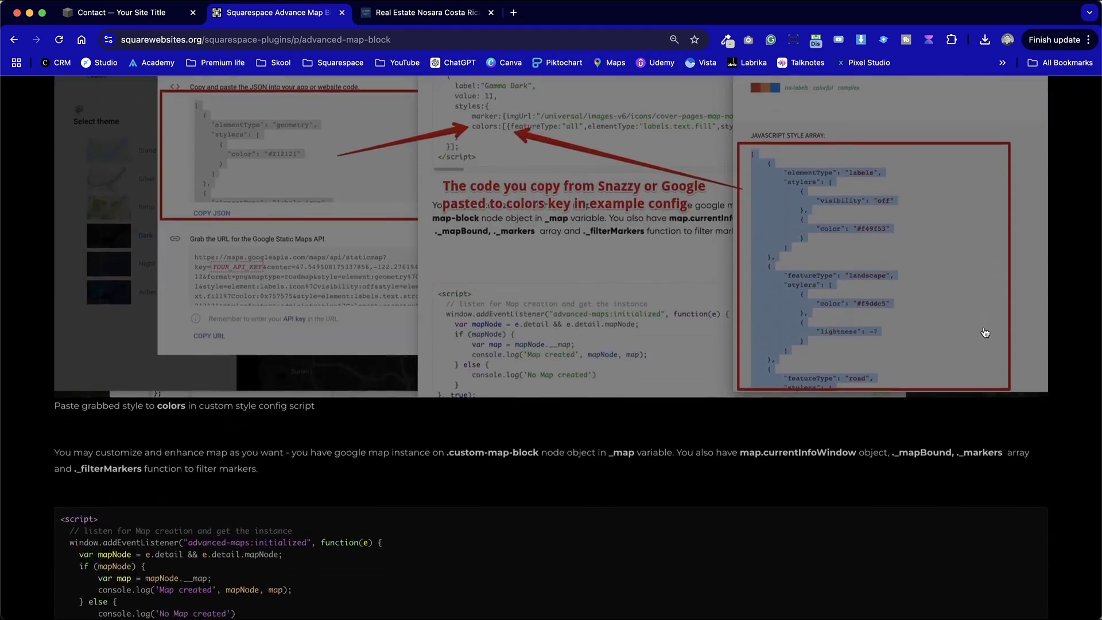
scroll(984, 332, down, 1)
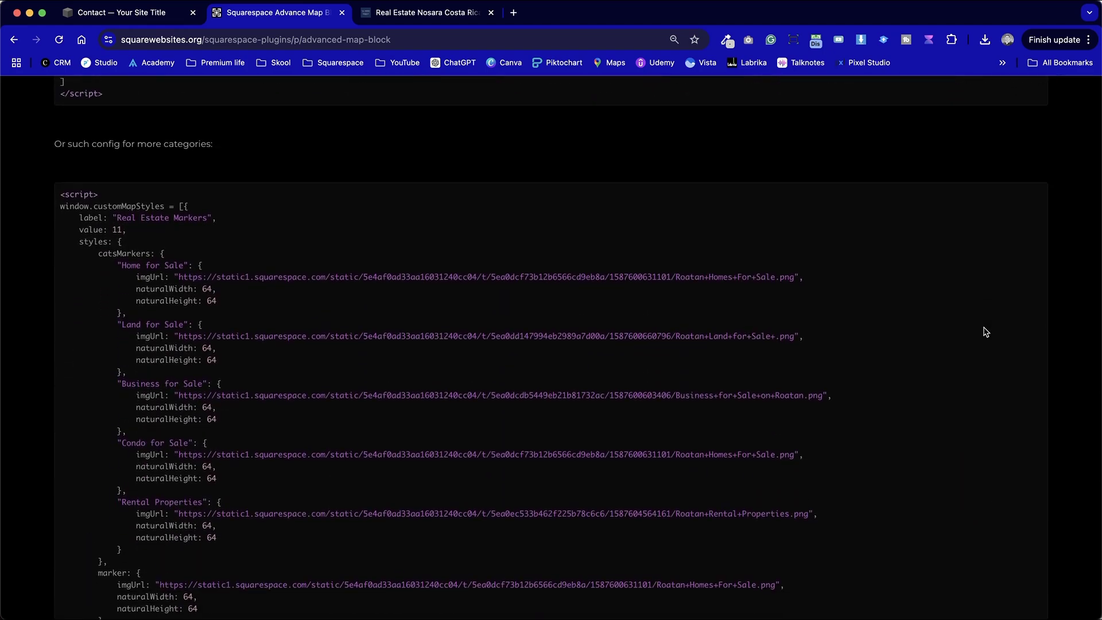
scroll(985, 333, down, 20)
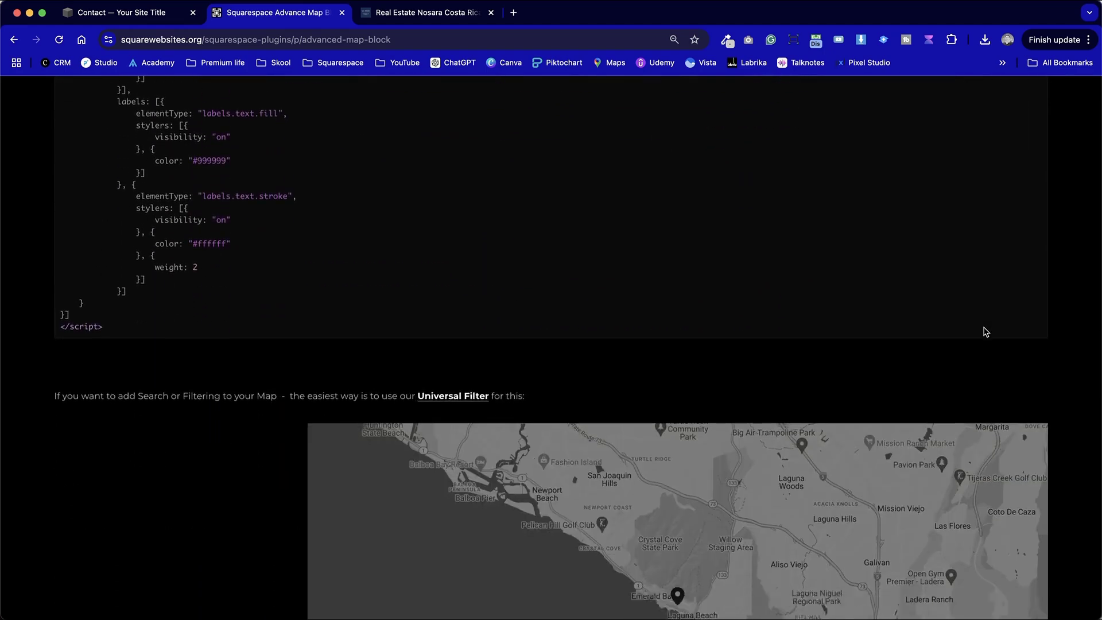
scroll(983, 329, down, 20)
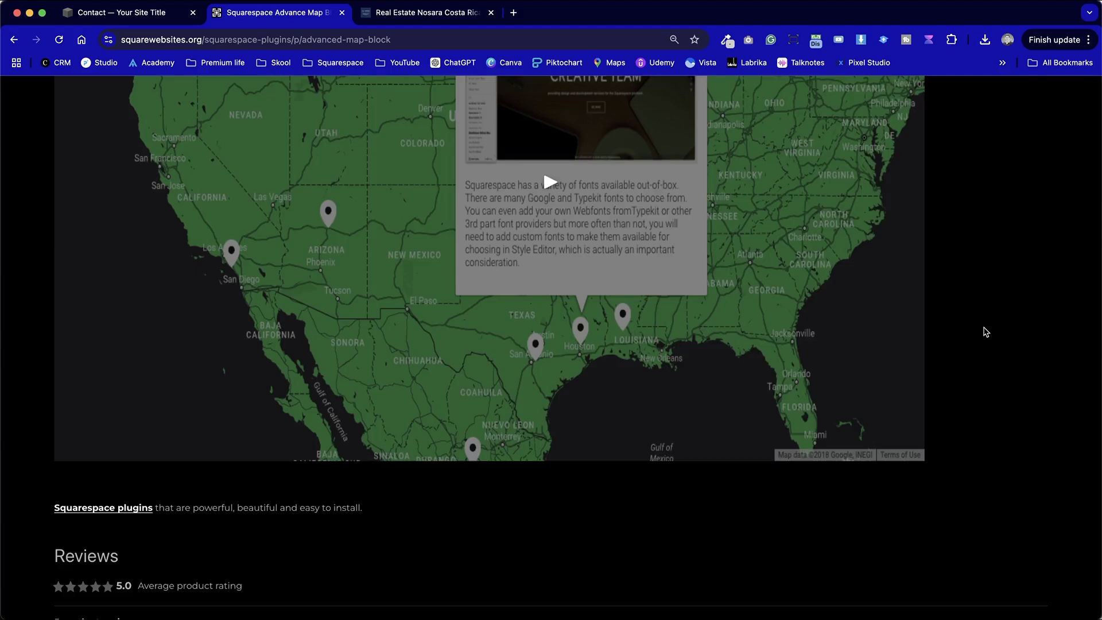
scroll(984, 328, up, 5)
scroll(985, 331, up, 5)
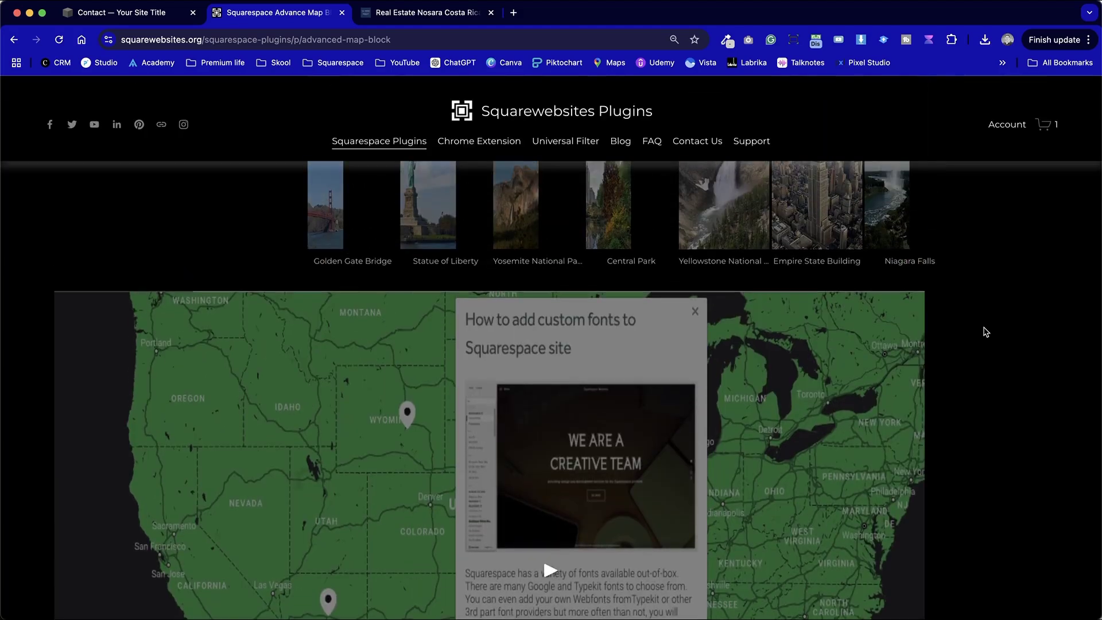
scroll(985, 332, down, 2)
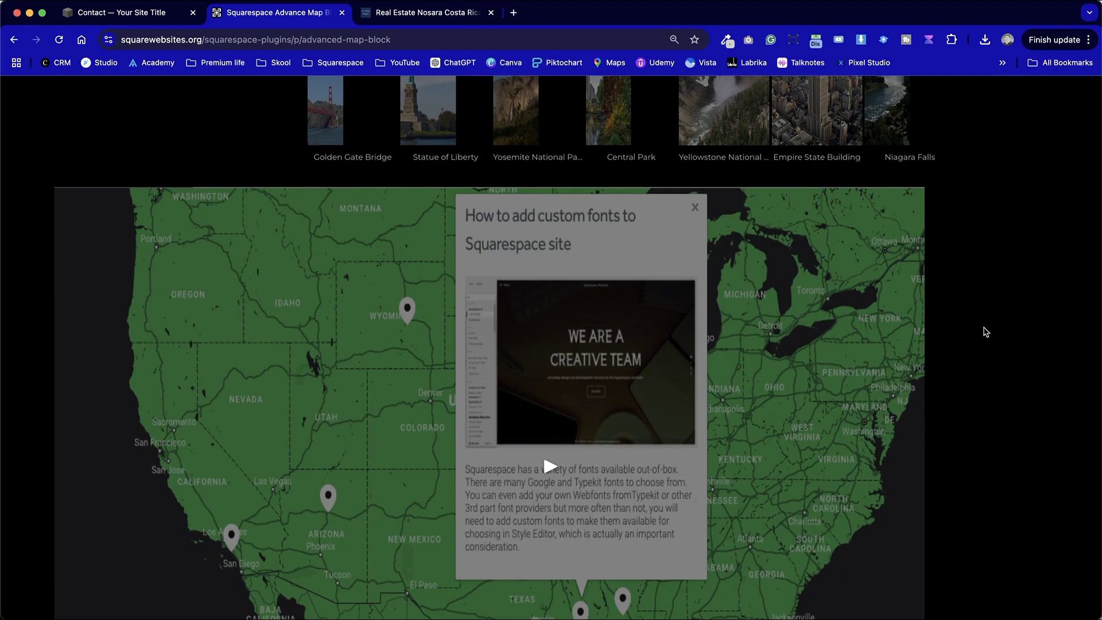
scroll(985, 332, down, 11)
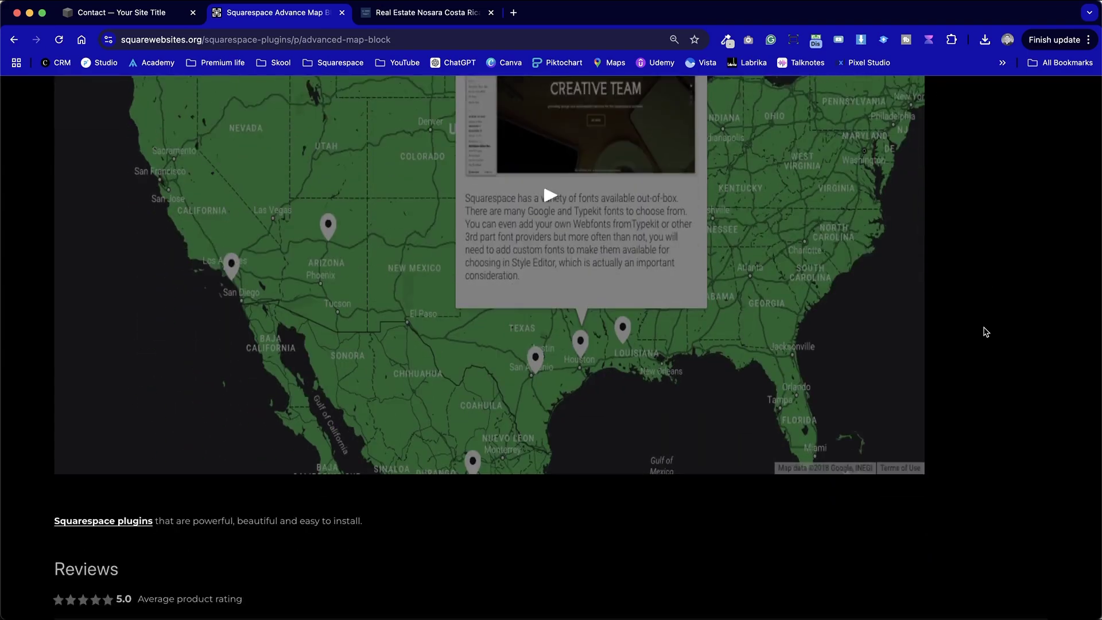
scroll(985, 332, down, 10)
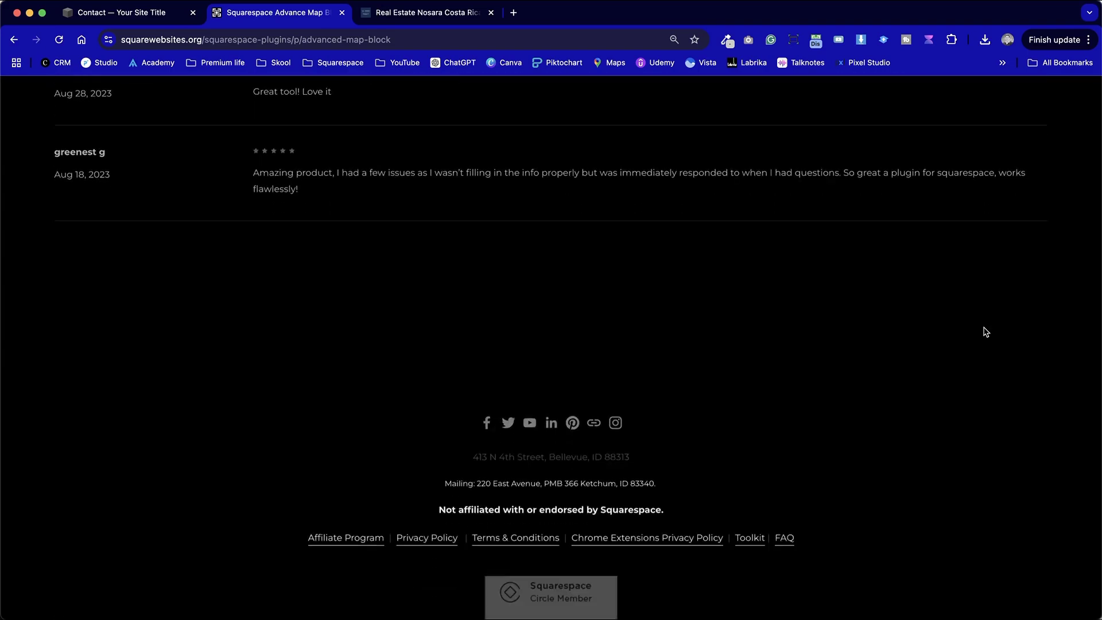
scroll(985, 331, up, 20)
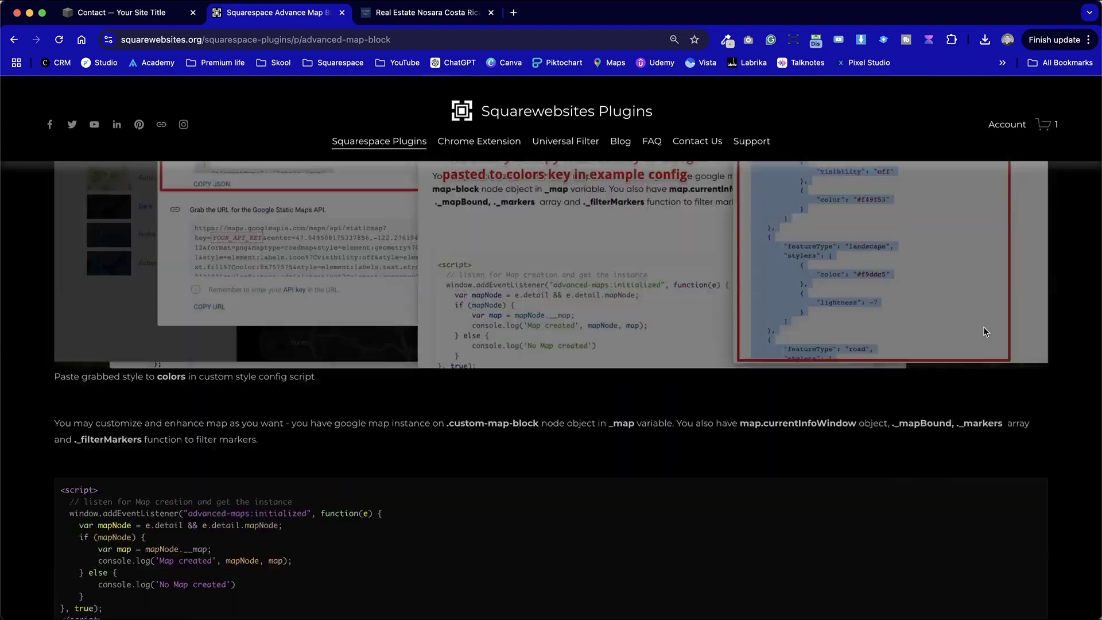
scroll(985, 332, up, 10)
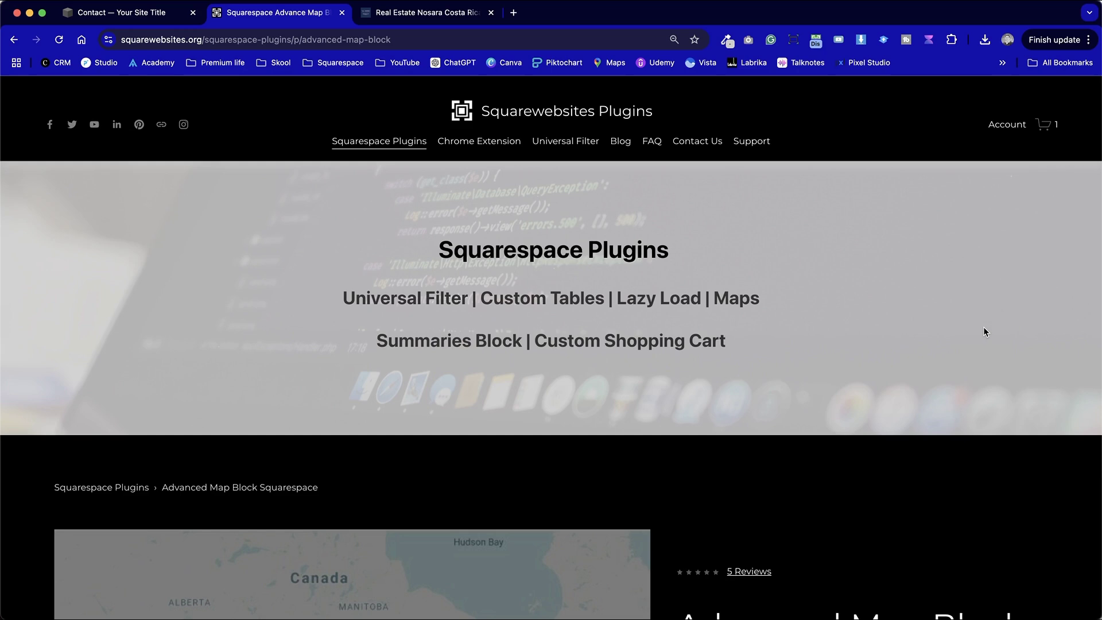
Go to the Nosara real estate map page and pan the property map to reposition the pins.
click(428, 15)
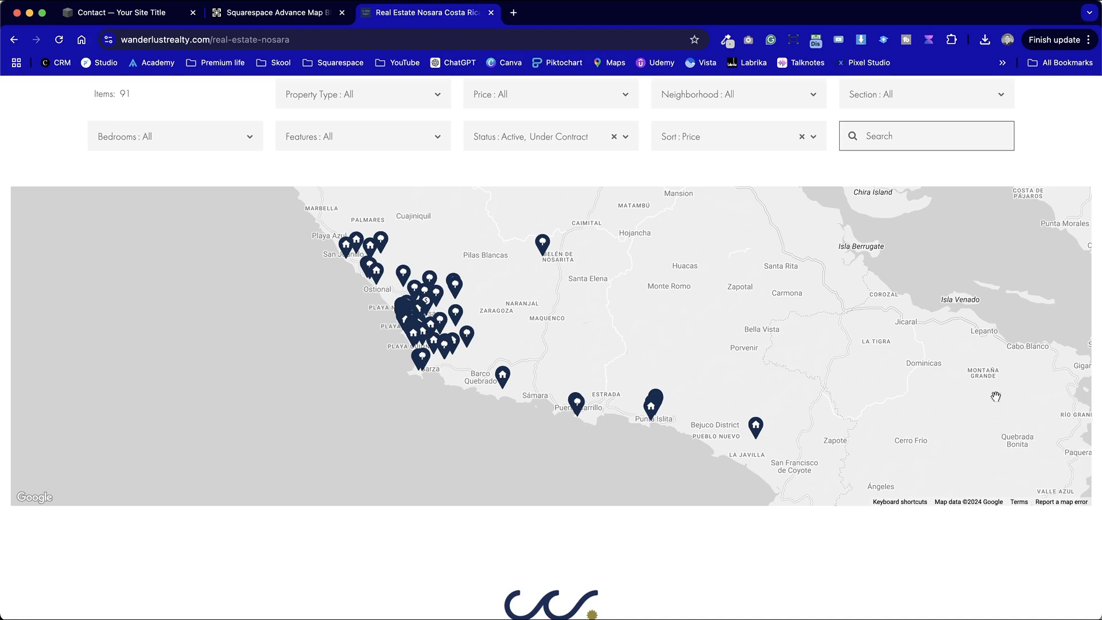
drag(620, 337, 785, 337)
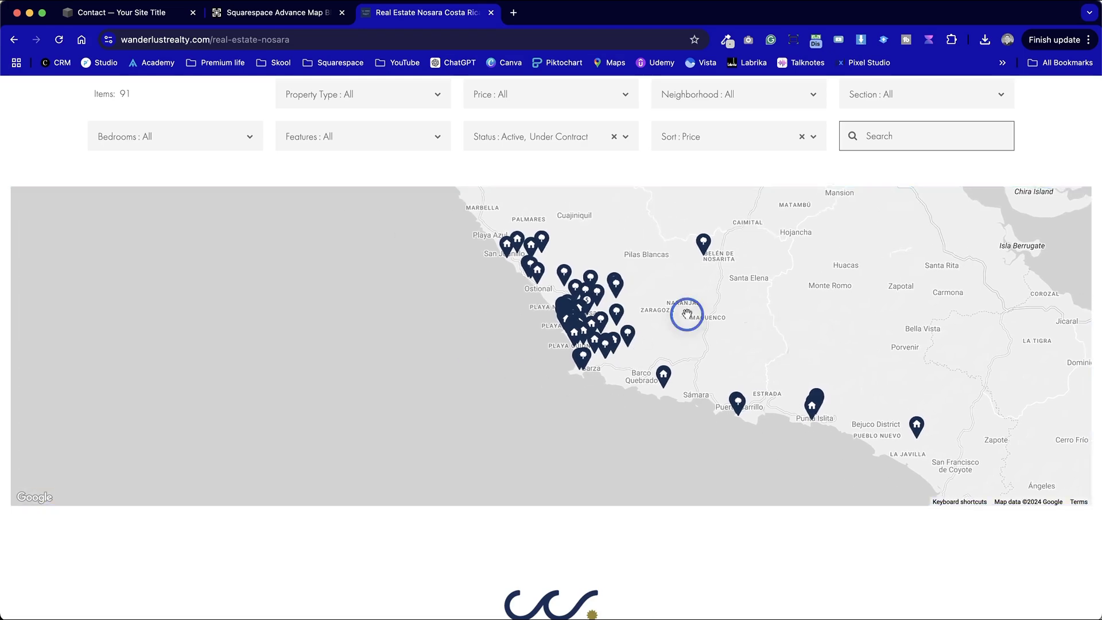
drag(686, 312, 673, 272)
scroll(673, 272, up, 5)
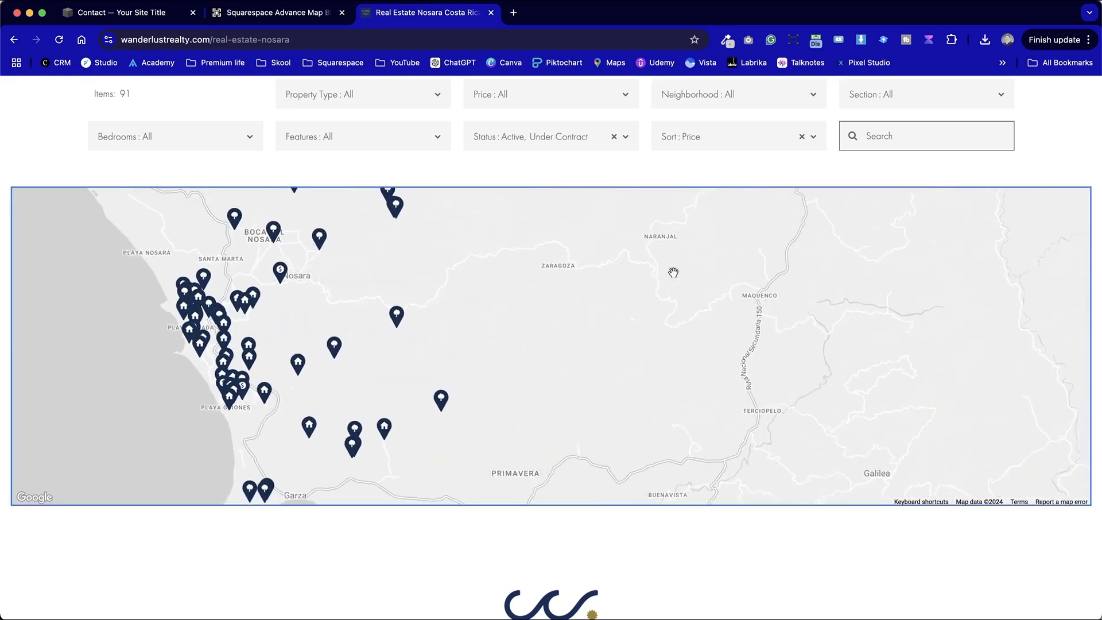
scroll(673, 272, down, 3)
scroll(673, 272, down, 2)
scroll(673, 272, up, 2)
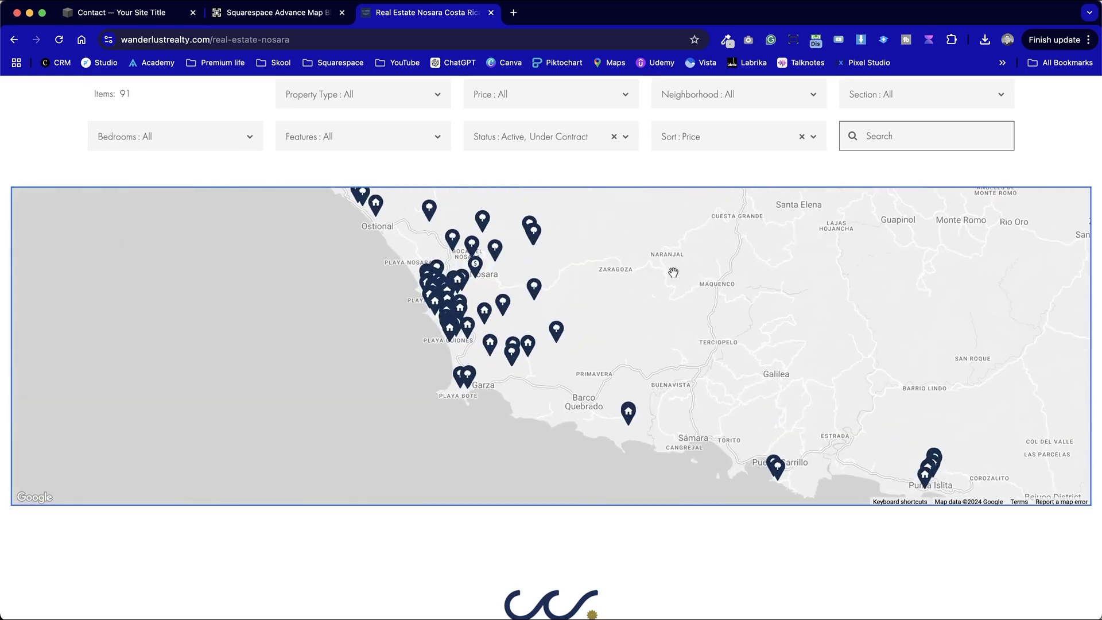
scroll(627, 334, down, 2)
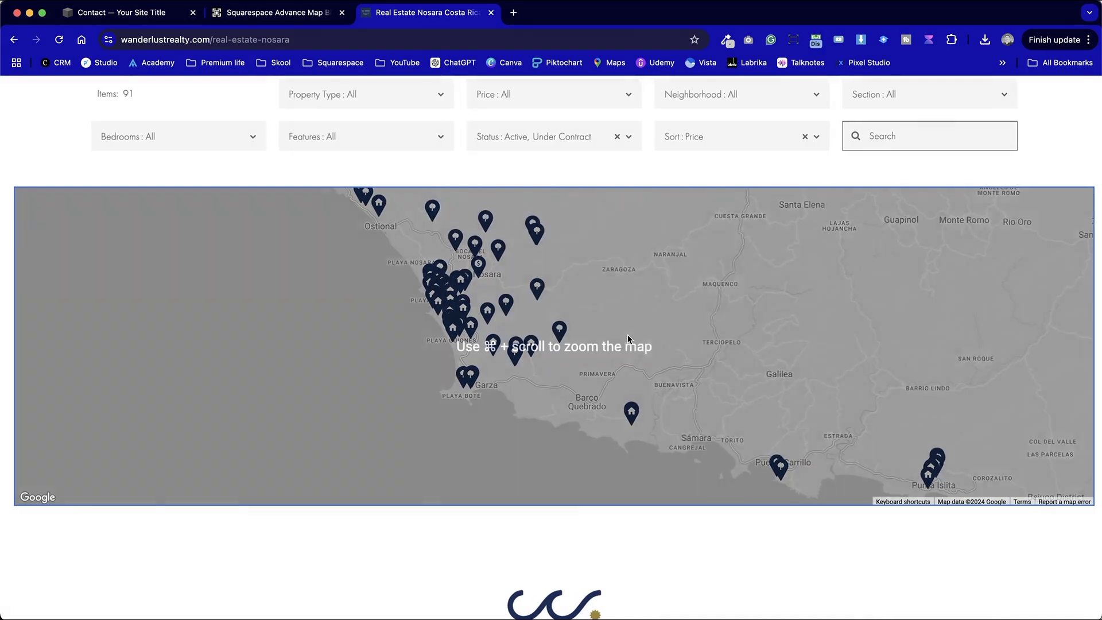
Pan the map and open the Mariposa de Delicias listing showing its $399,000 details.
click(518, 328)
mouse_move(519, 328)
mouse_down()
mouse_move(689, 344)
mouse_move(603, 290)
mouse_move(487, 421)
mouse_move(591, 364)
mouse_move(655, 398)
mouse_move(654, 416)
mouse_move(573, 312)
mouse_move(617, 354)
mouse_move(586, 414)
mouse_up()
click(620, 415)
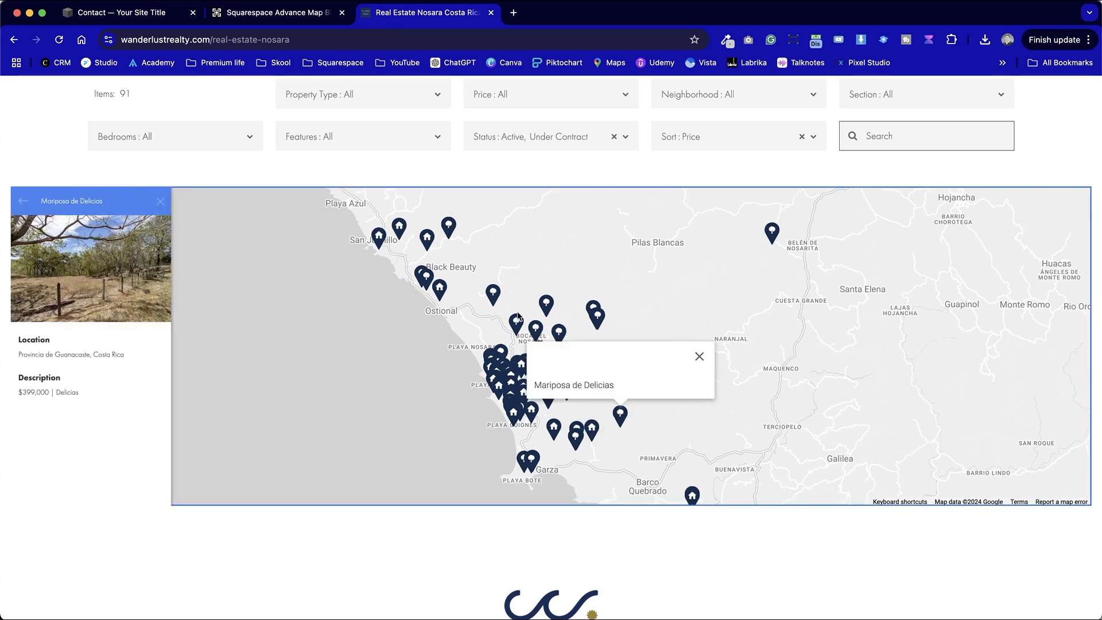
Close the Mariposa de Delicias popup and the property list, then open and close Limonalito Lot.
click(699, 356)
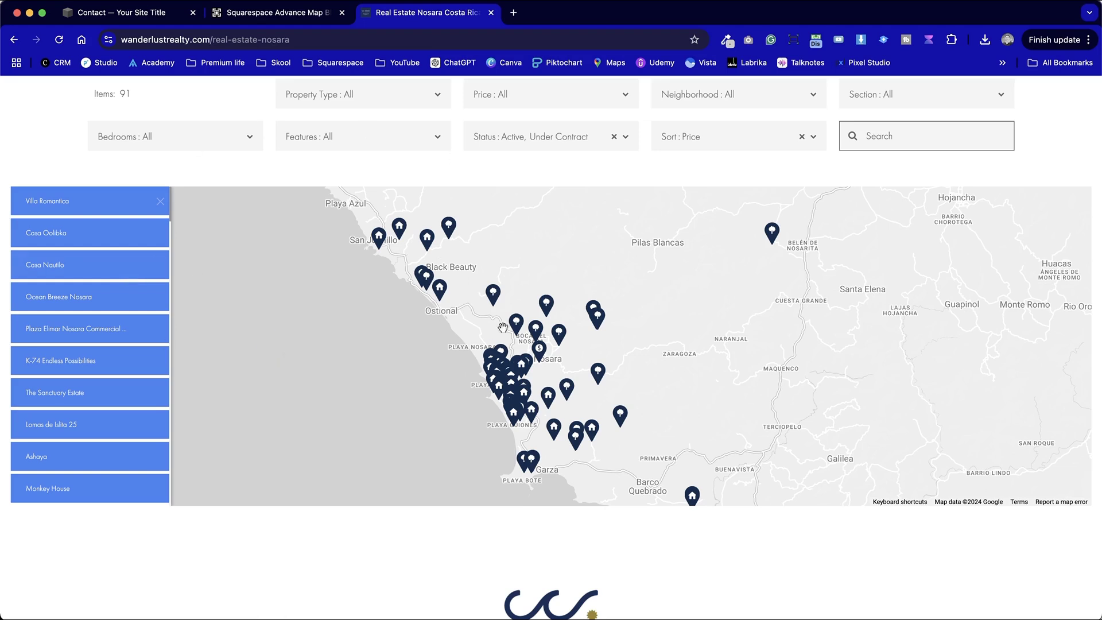
click(159, 203)
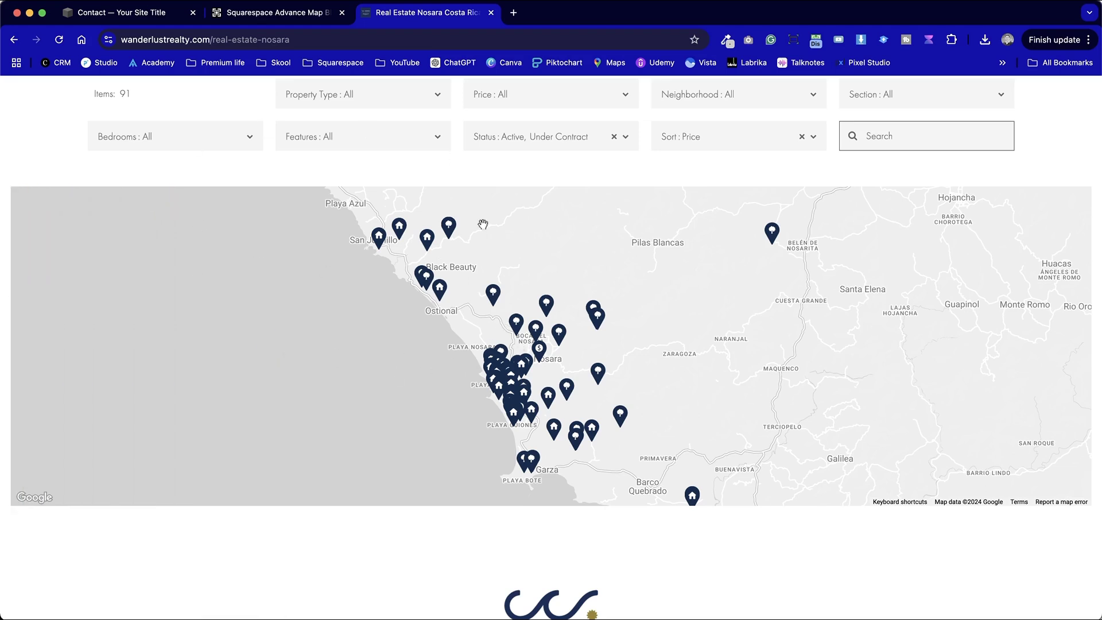
click(449, 230)
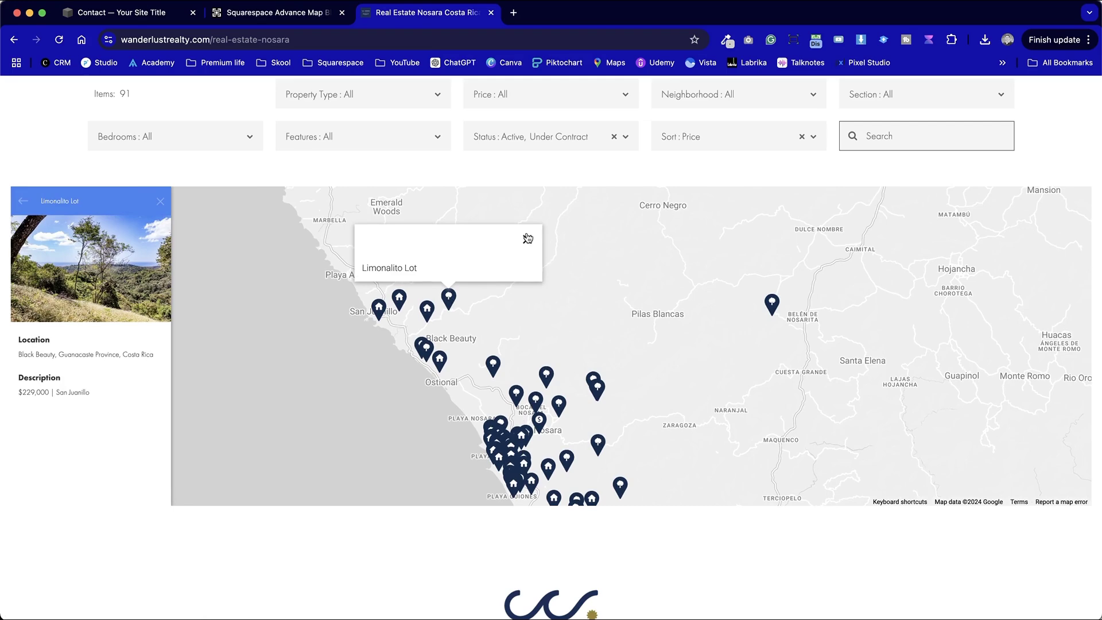
click(525, 235)
Pan the map across Garza, Sámara, Carrillo and Ostional, then open and close another property pin.
drag(701, 374, 474, 188)
drag(753, 329, 457, 221)
drag(591, 303, 937, 352)
drag(644, 276, 845, 411)
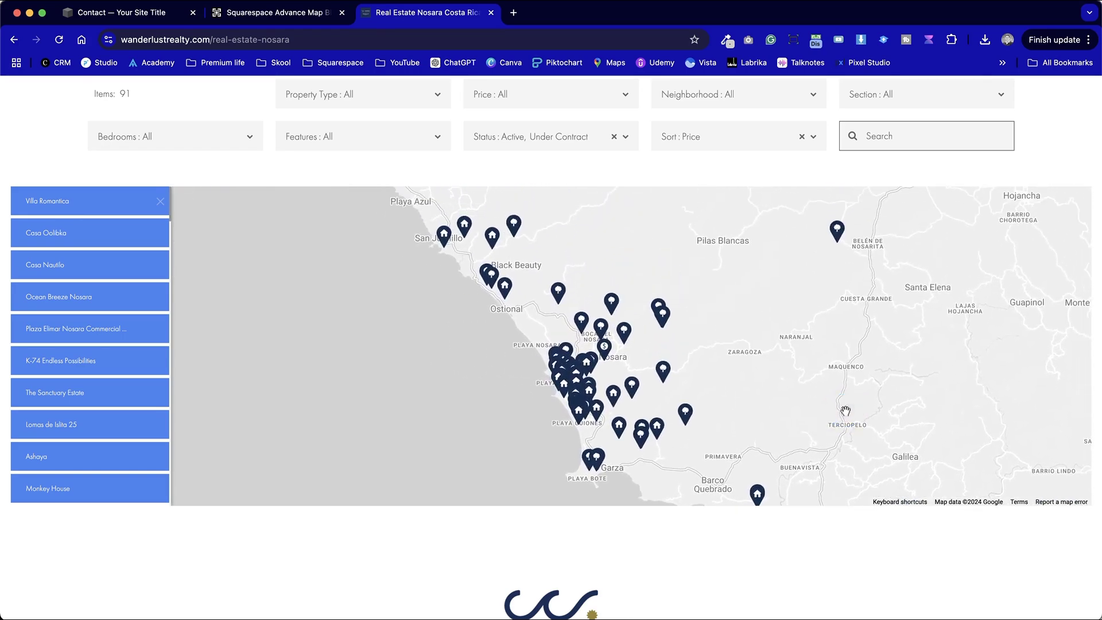
click(520, 229)
click(591, 237)
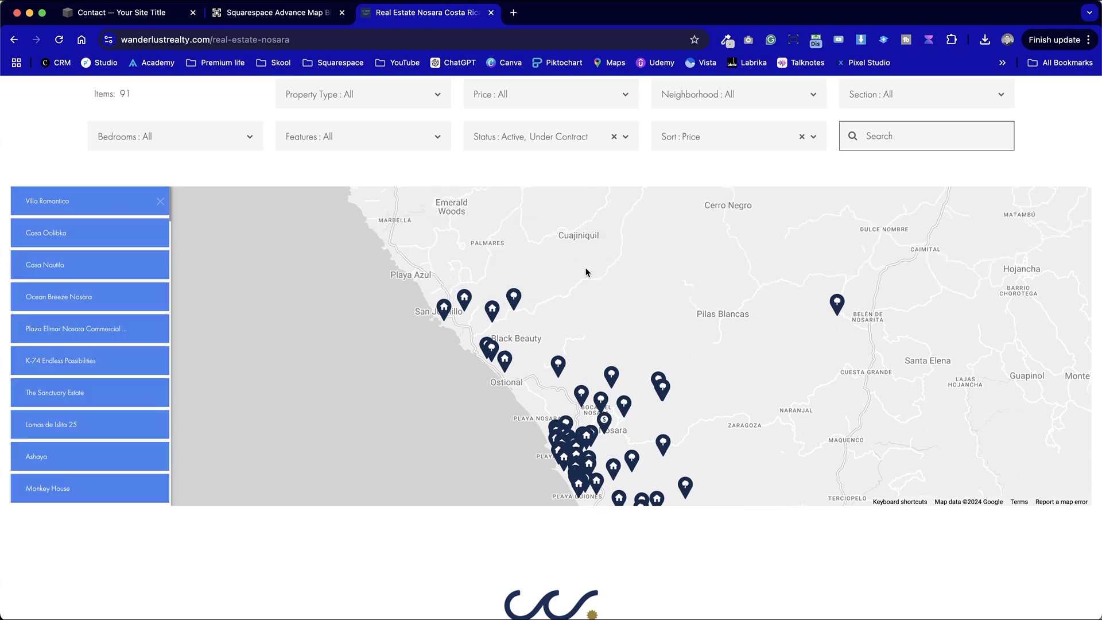
scroll(586, 271, up, 3)
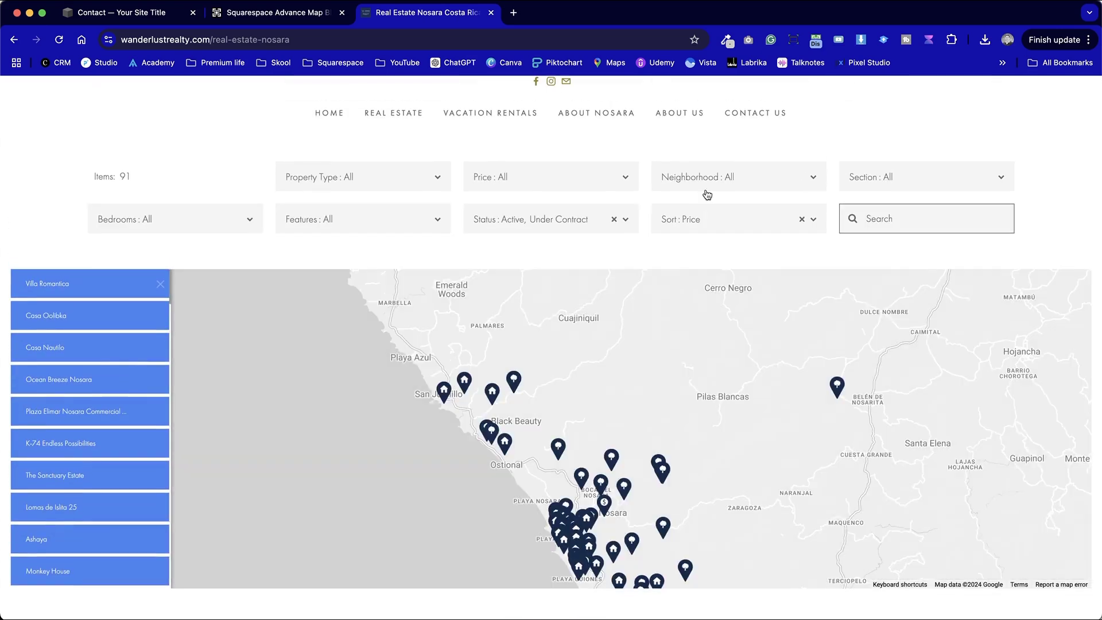
click(407, 185)
click(368, 241)
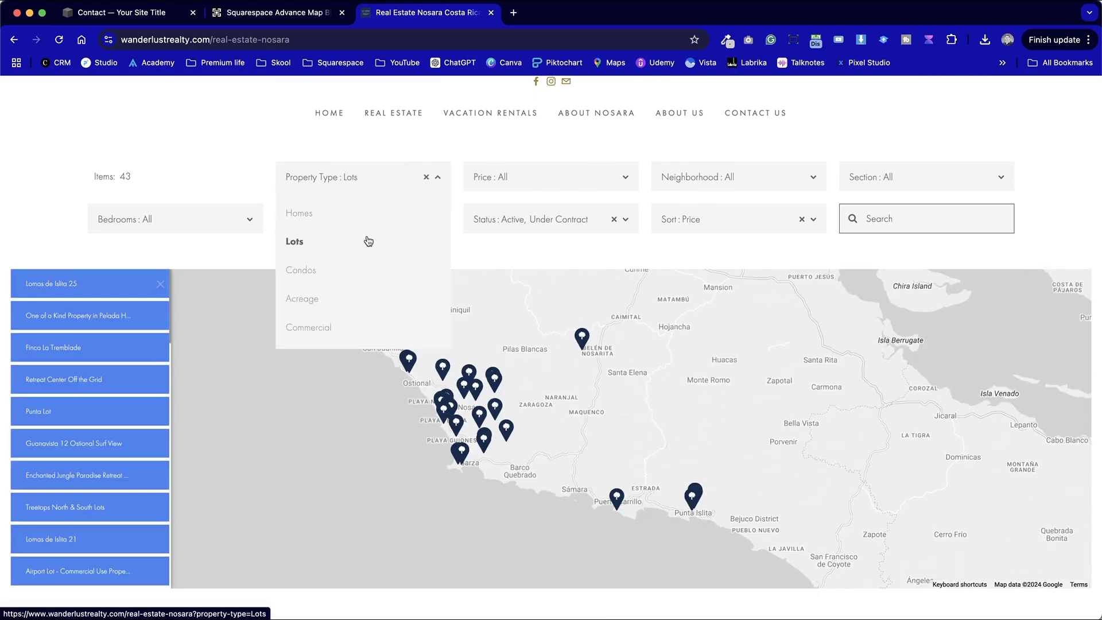
click(298, 271)
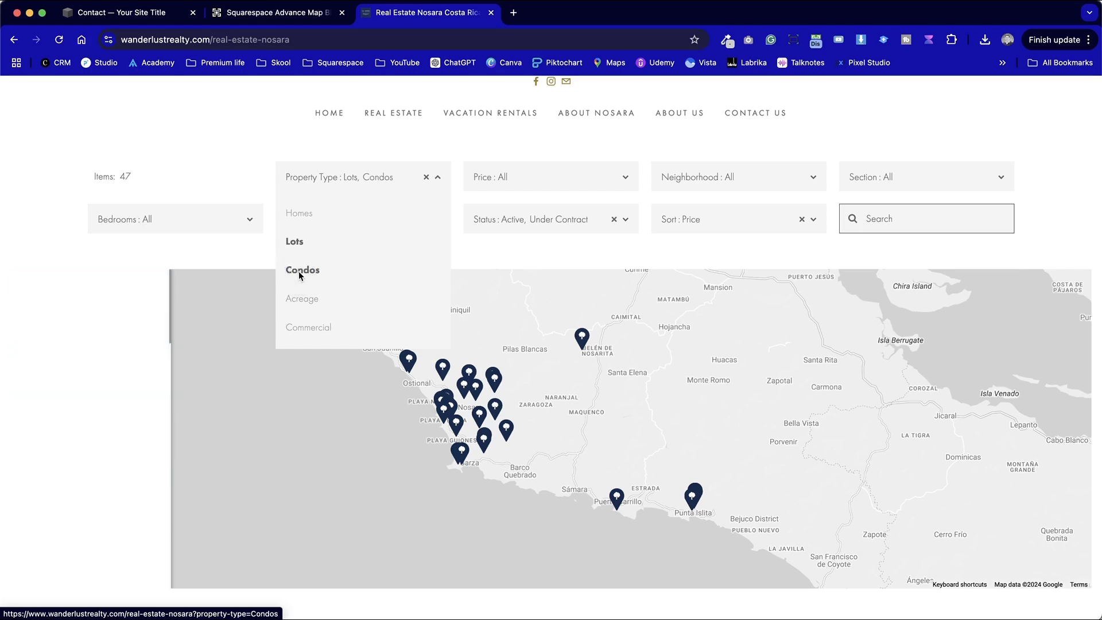
click(438, 189)
click(424, 177)
click(411, 177)
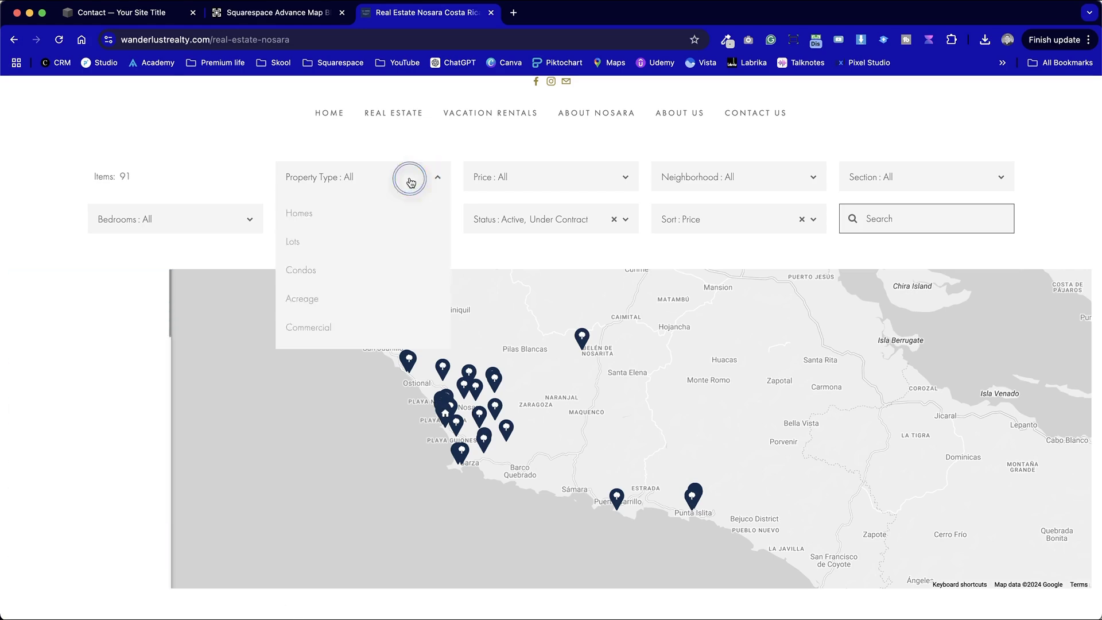
click(335, 280)
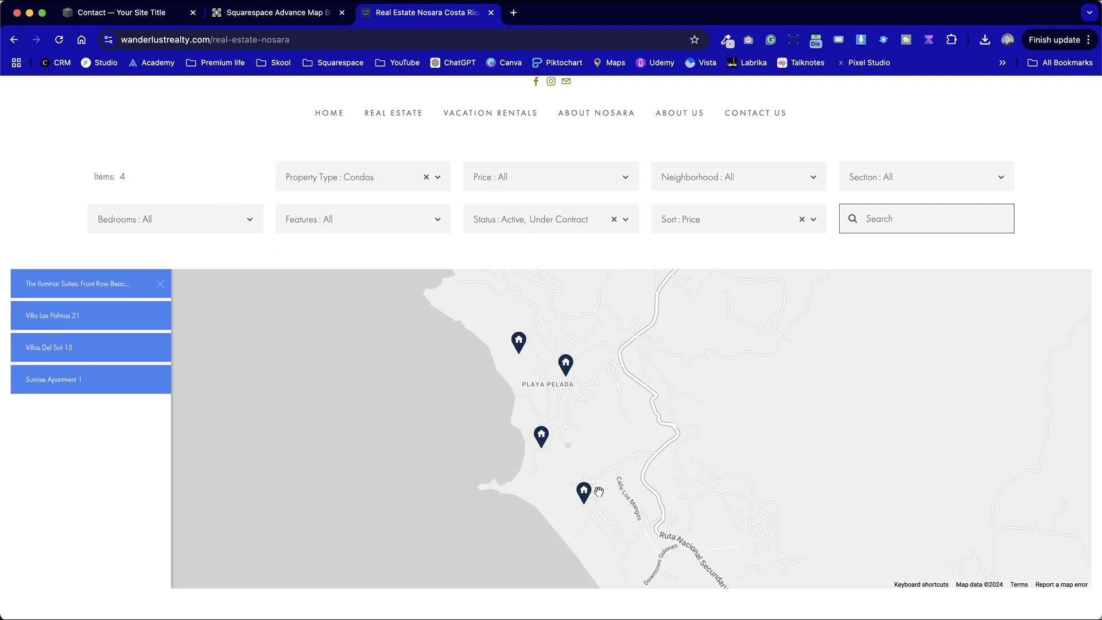
click(426, 177)
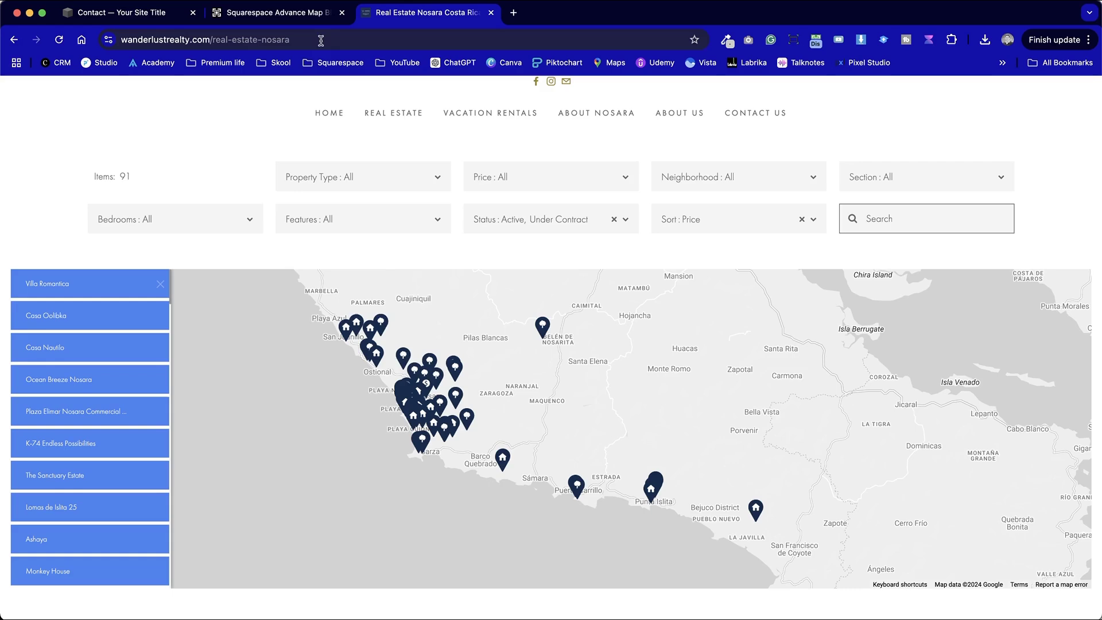
View the $74.00 Universal Filter plugin page on Squarewebsites, then return to the Wanderlust Realty map.
click(299, 14)
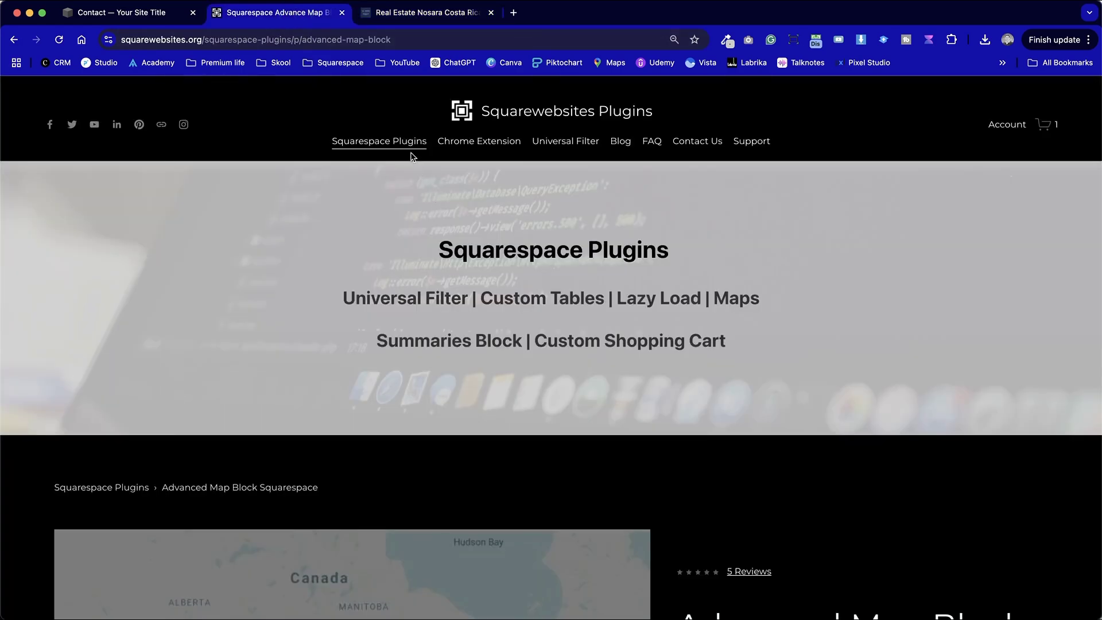
click(571, 143)
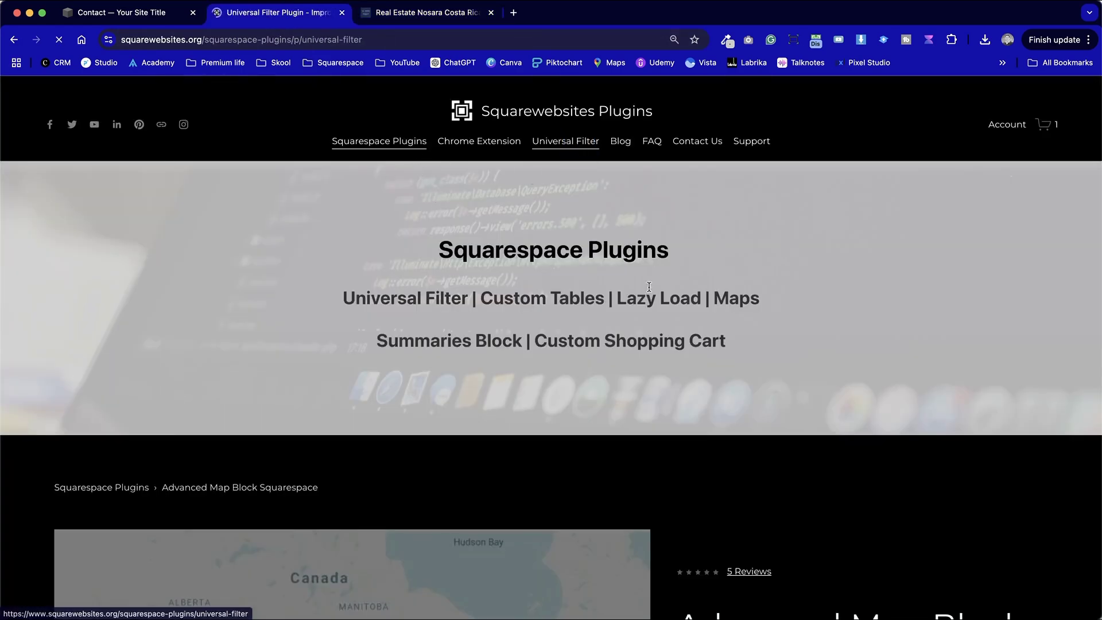
scroll(645, 478, down, 7)
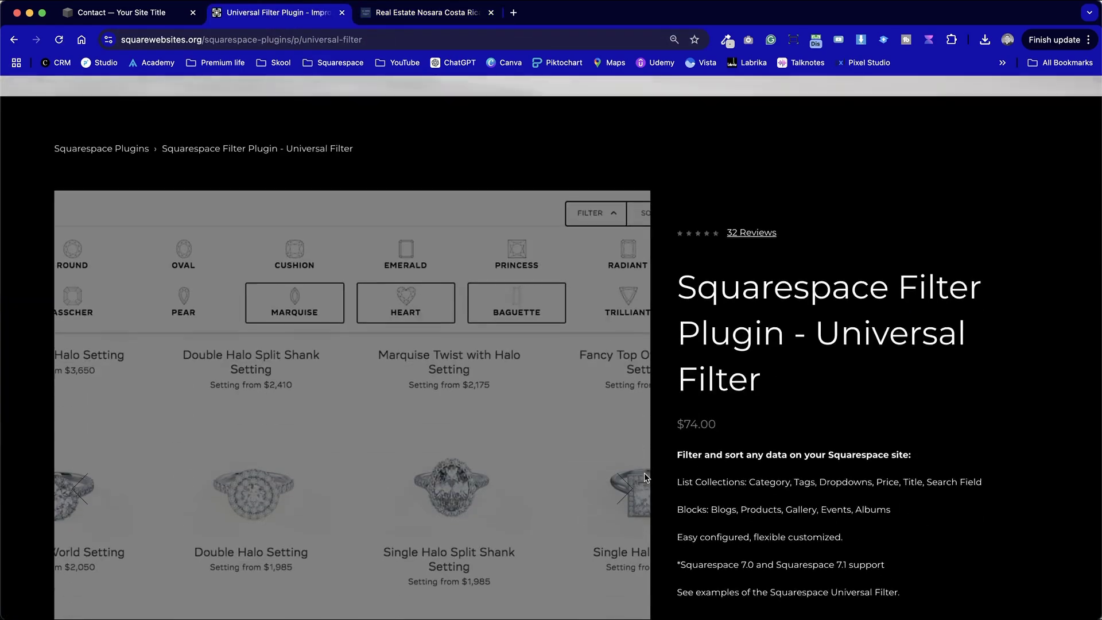
click(438, 16)
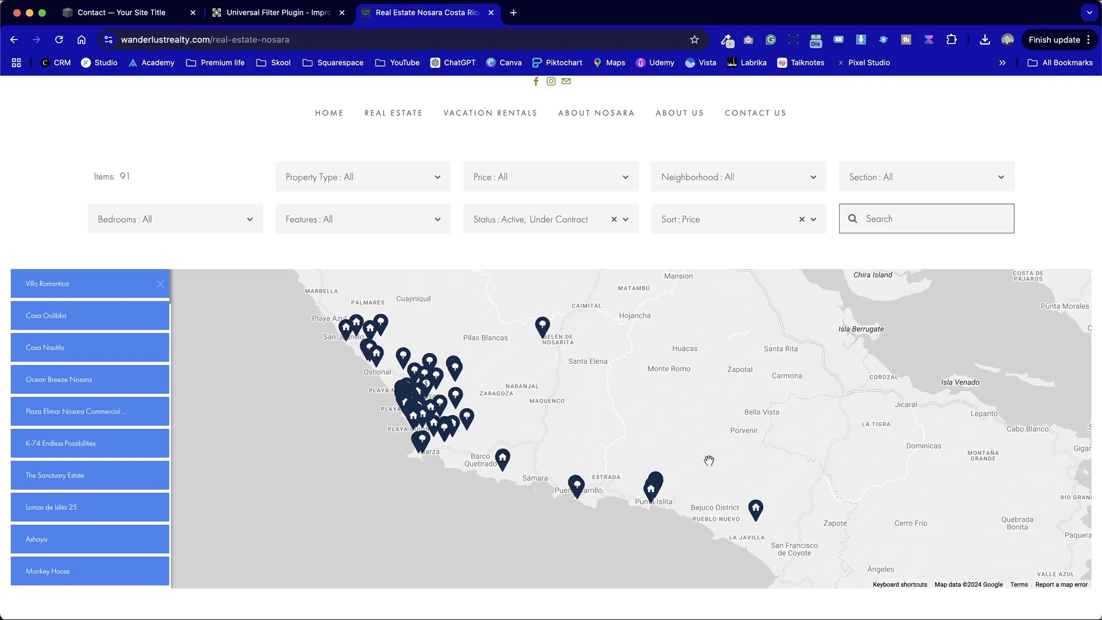
scroll(712, 512, down, 3)
scroll(711, 512, up, 2)
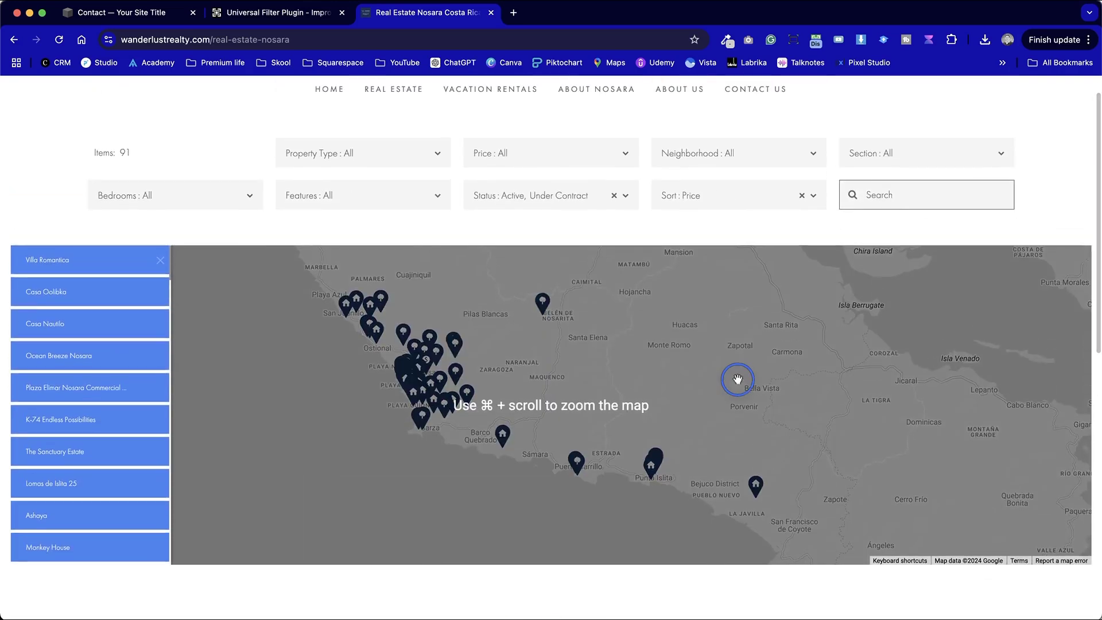
drag(738, 379, 881, 418)
click(685, 344)
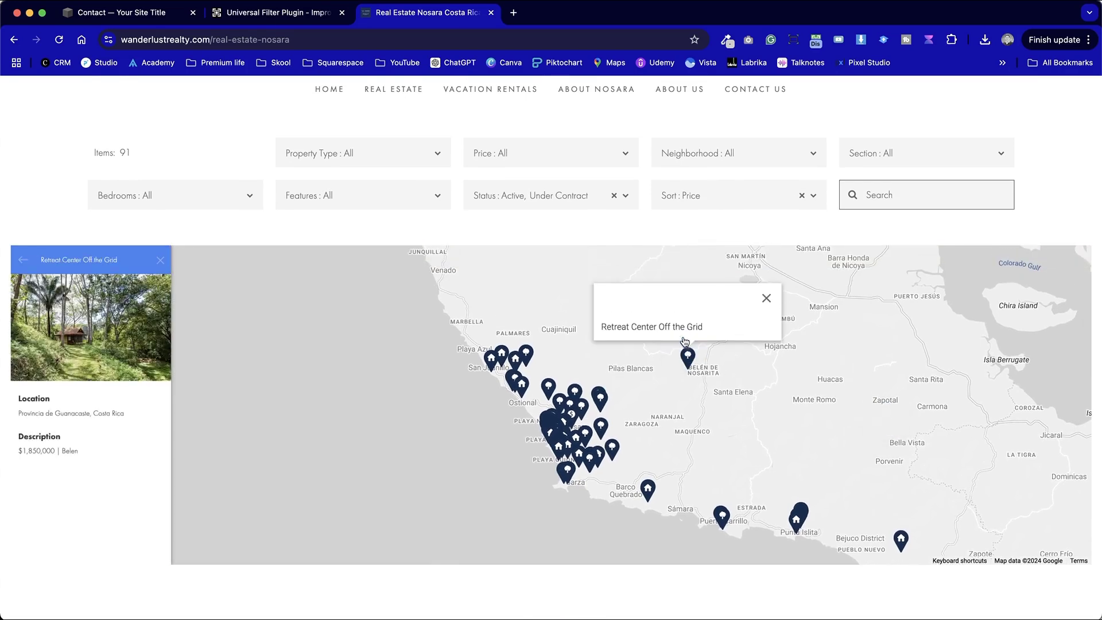
click(767, 298)
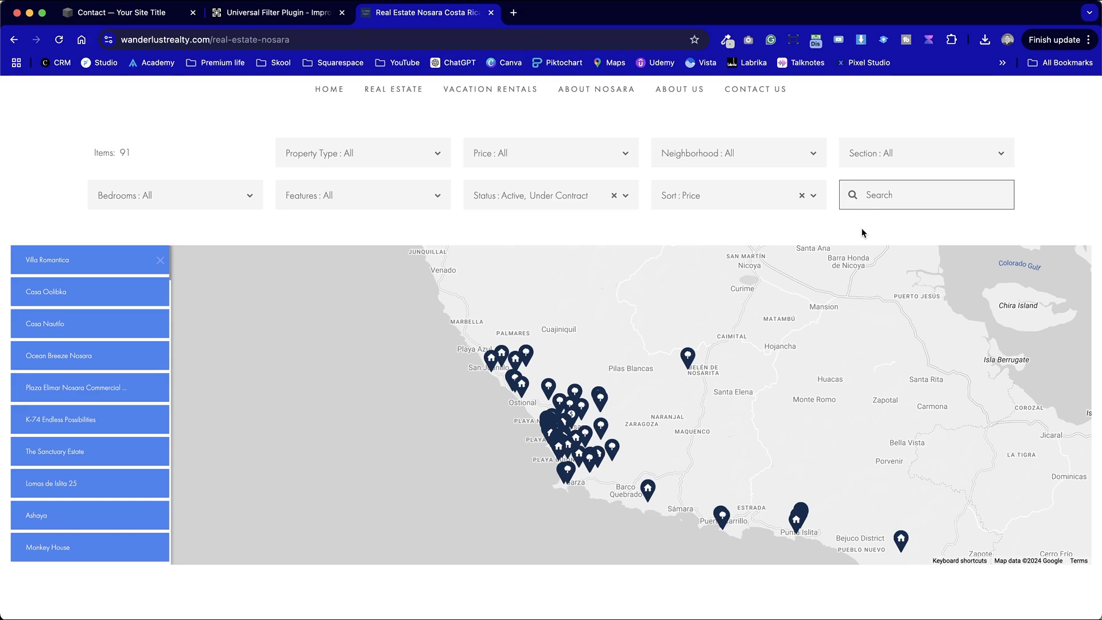
Search 'Co Buen' to locate Casa Buenas Vibras near Playa Guiones, then clear the search.
text(Co)
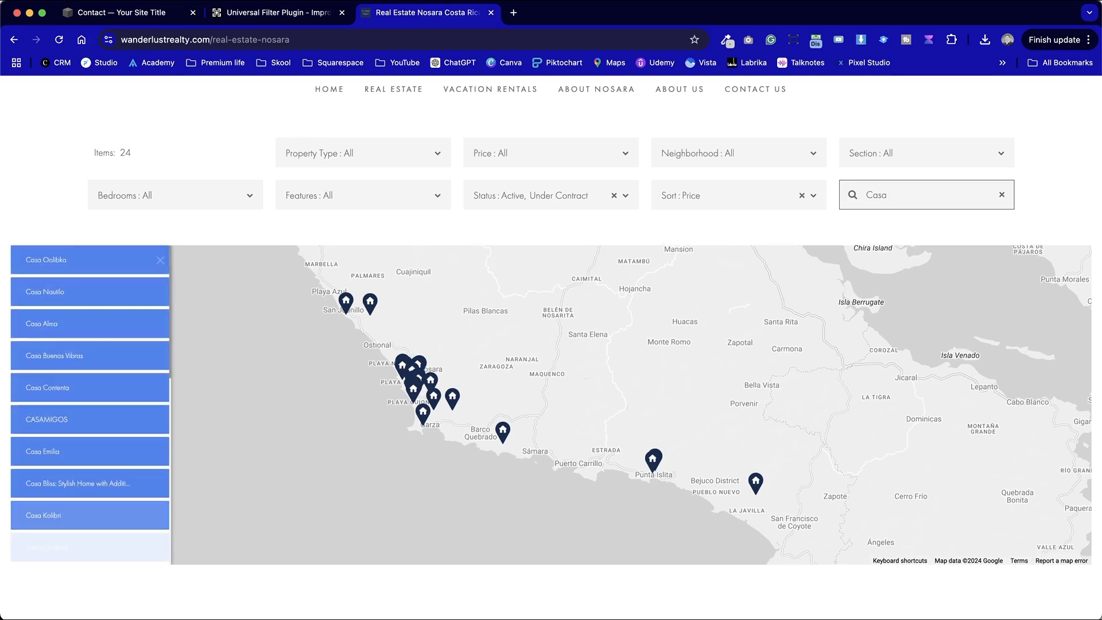
text( Buen)
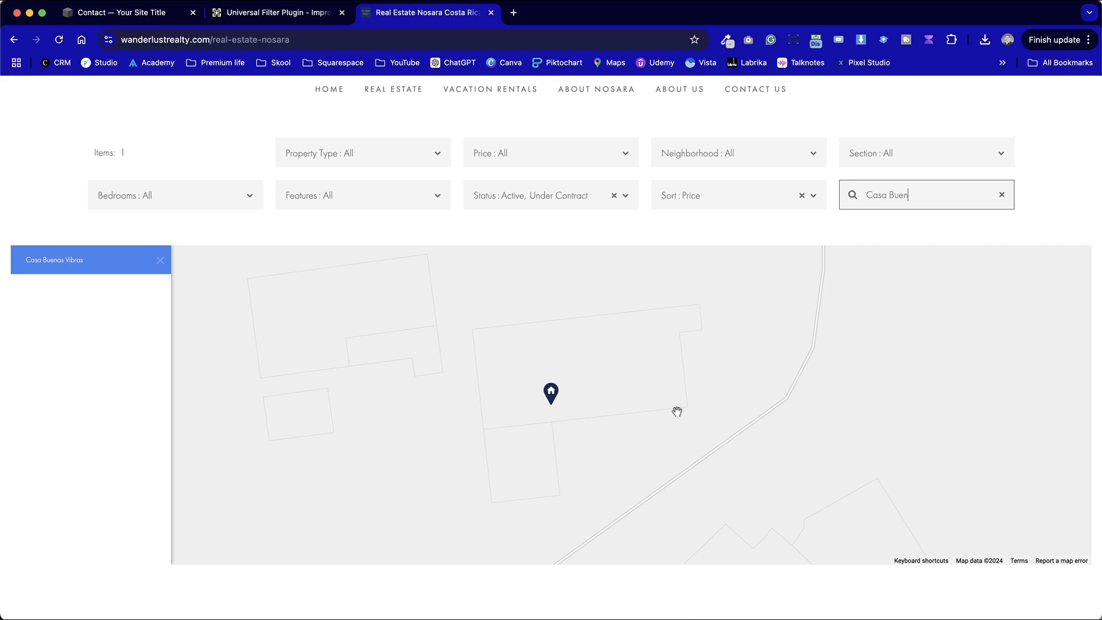
scroll(677, 442, down, 5)
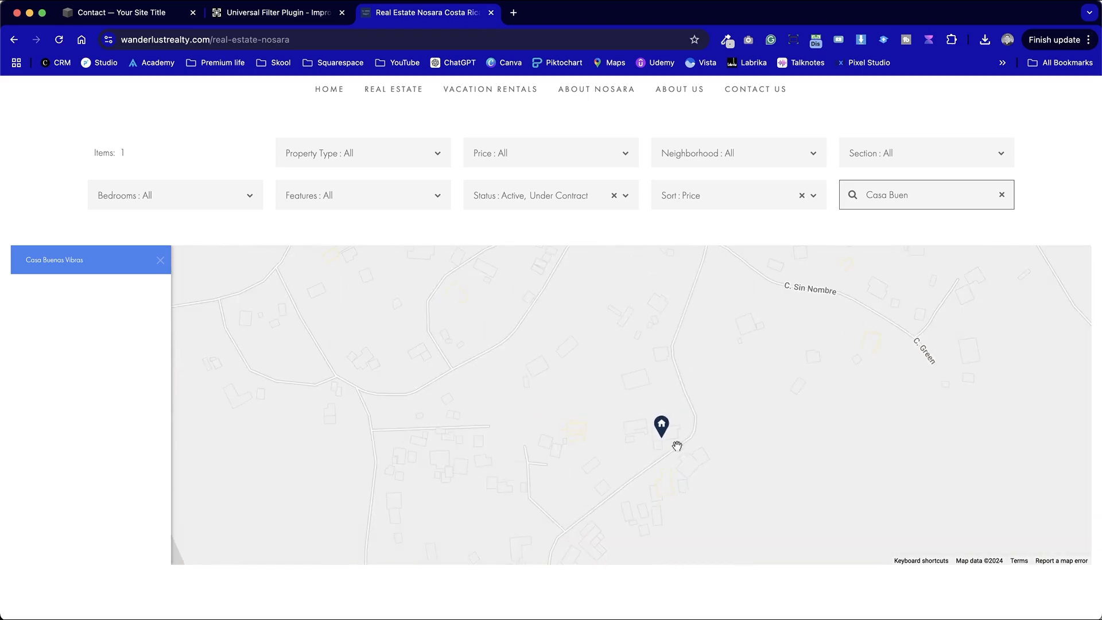
scroll(678, 446, down, 5)
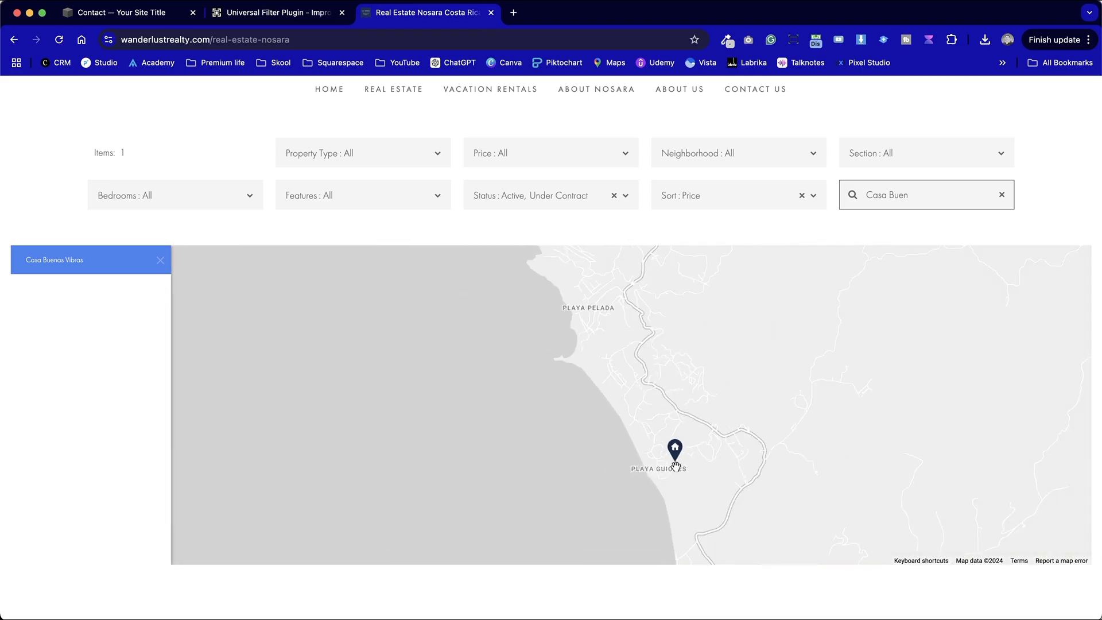
click(1002, 195)
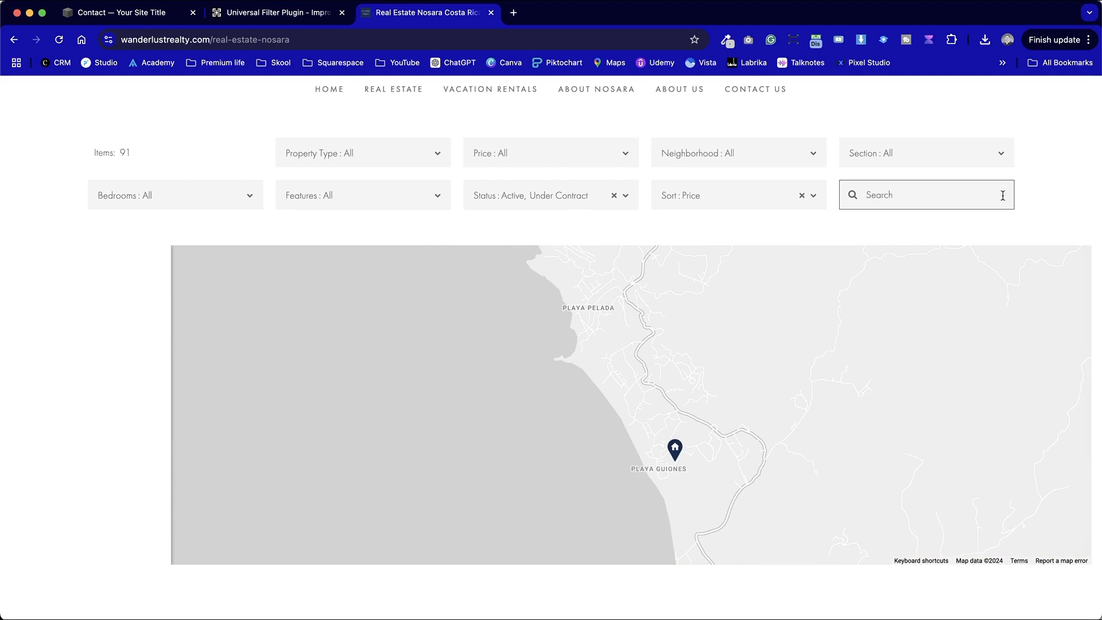